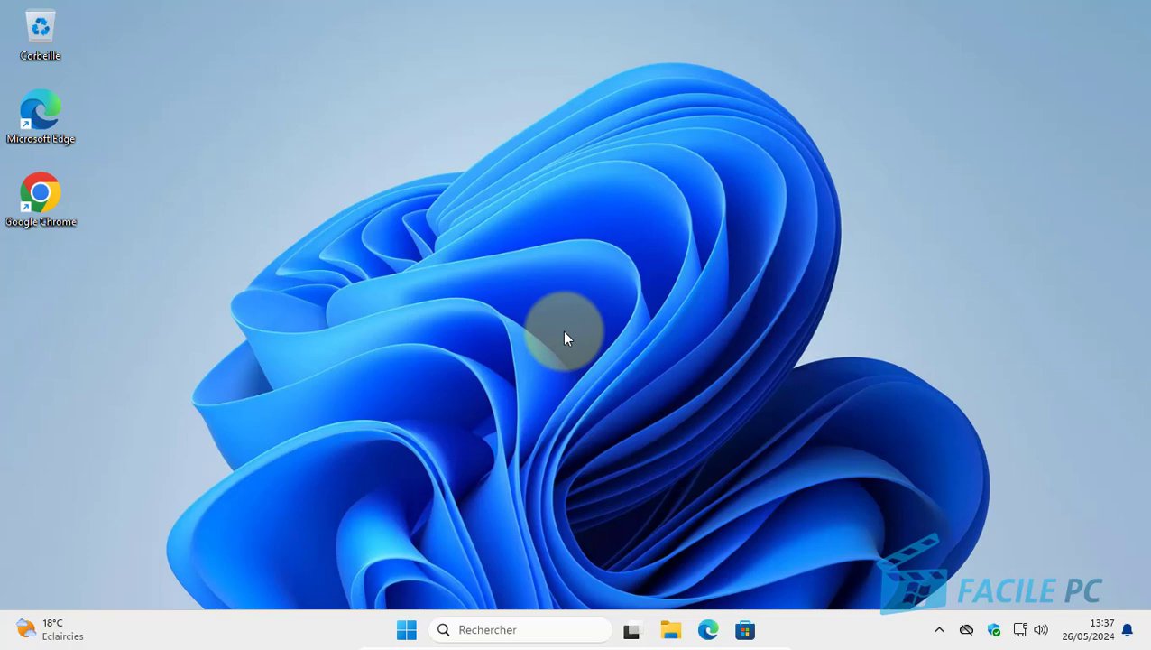
# Open the Téléchargements folder in File Explorer to examine its compressed archives, extracted folders and installer.
pyautogui.click(671, 633)
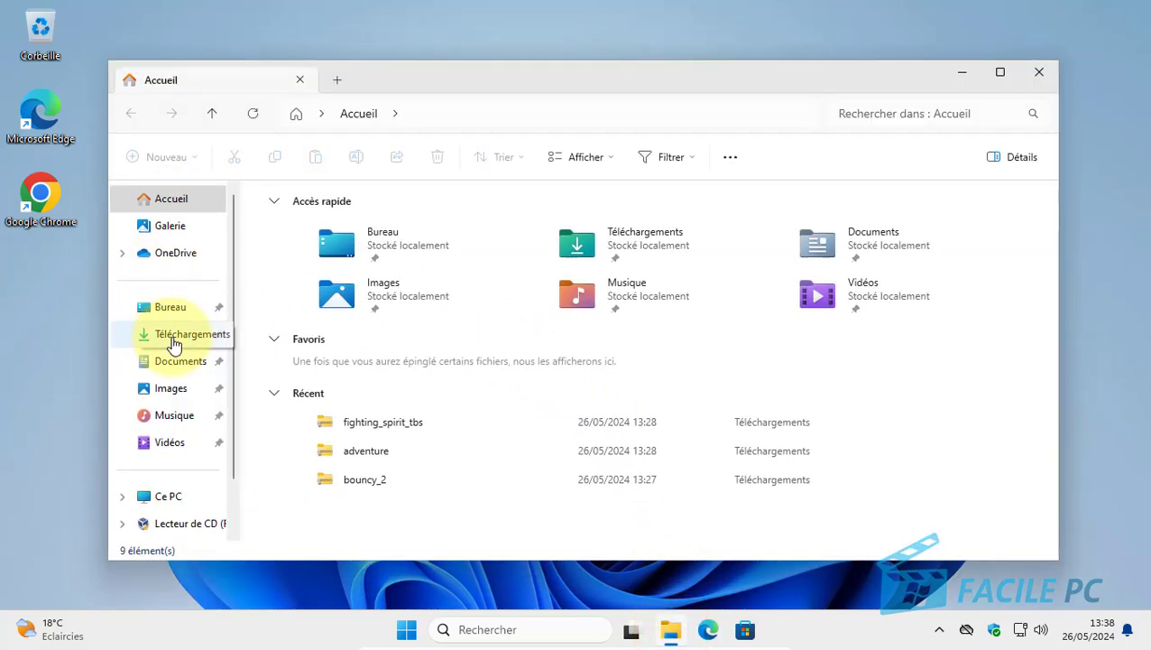
pyautogui.click(171, 336)
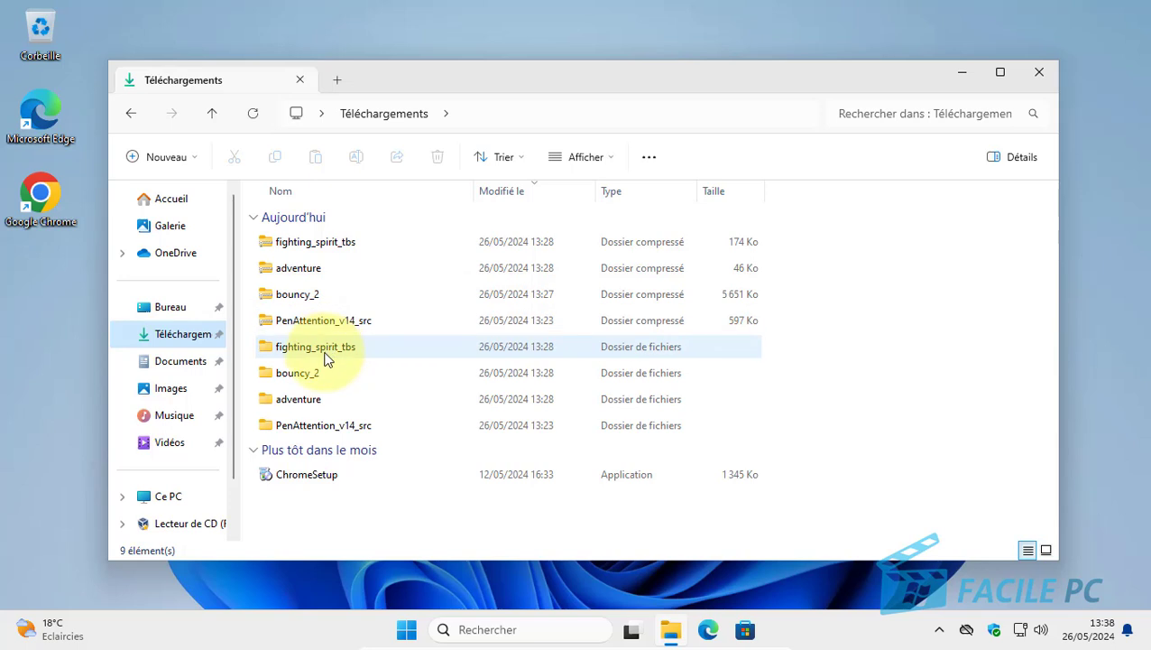
pyautogui.moveTo(326, 359)
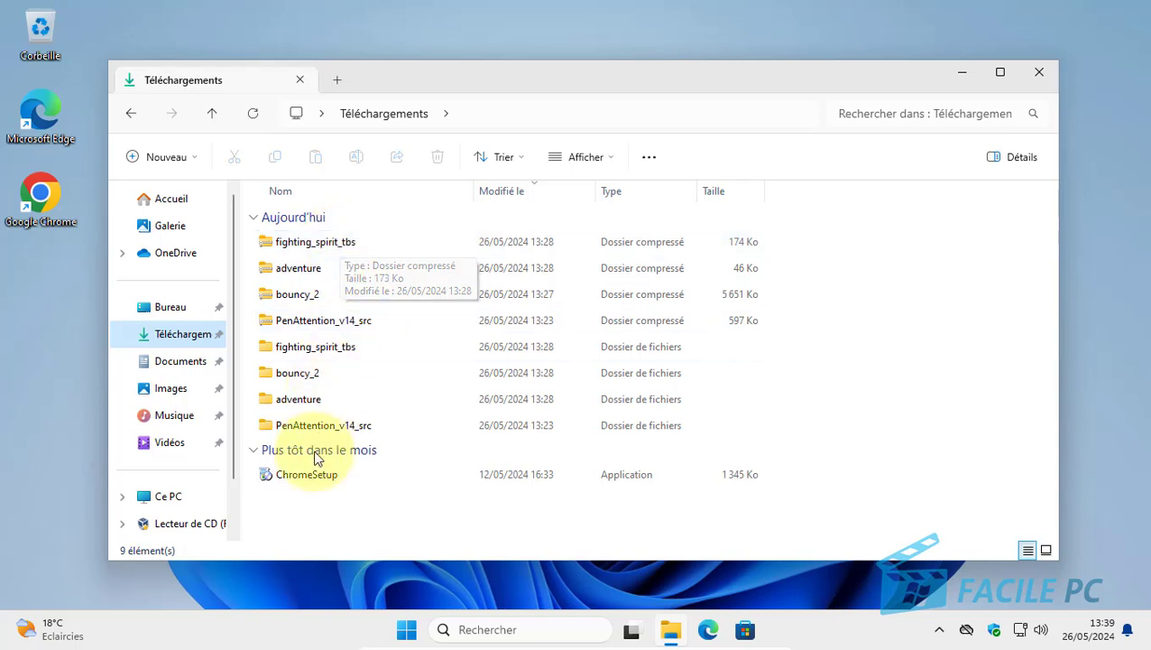
pyautogui.click(279, 474)
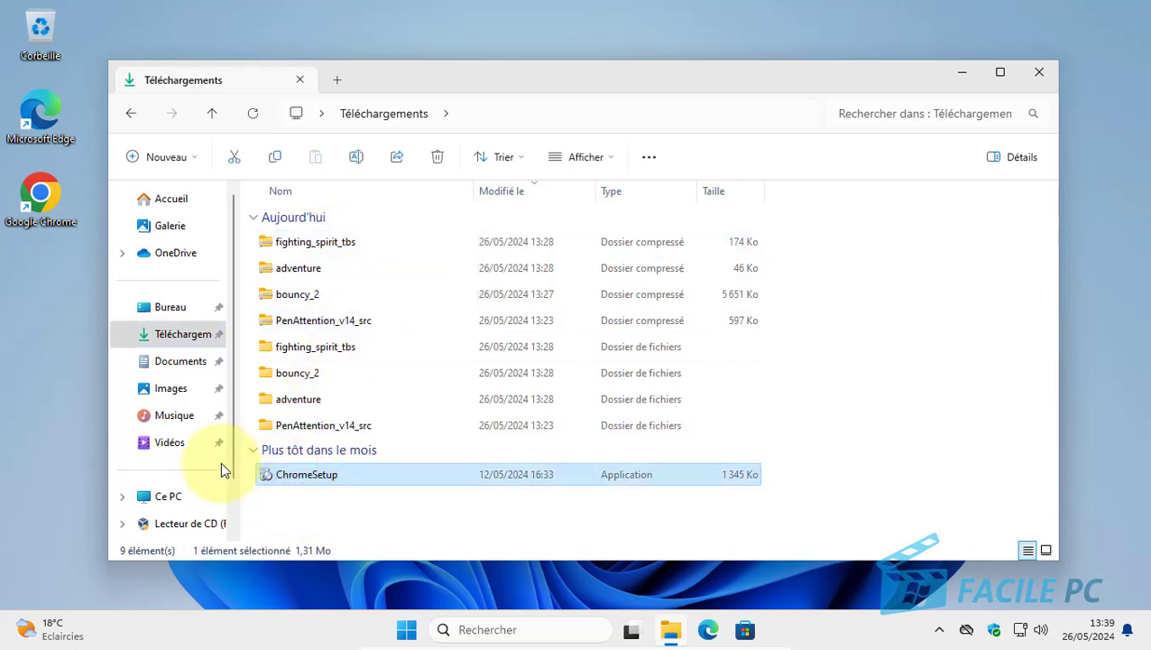
pyautogui.click(301, 503)
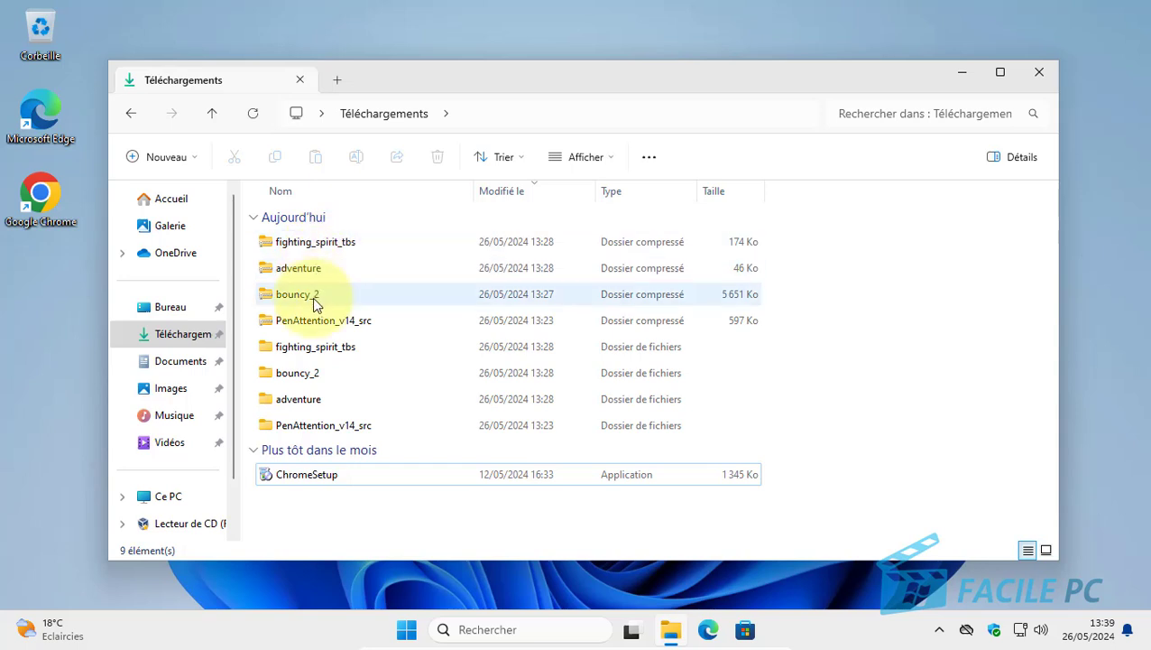
# Delete the extracted folders fighting_spirit_tbs, bouncy_2, adventure and PenAttention_v14_src from Téléchargements, keeping the compressed archives.
pyautogui.click(297, 350)
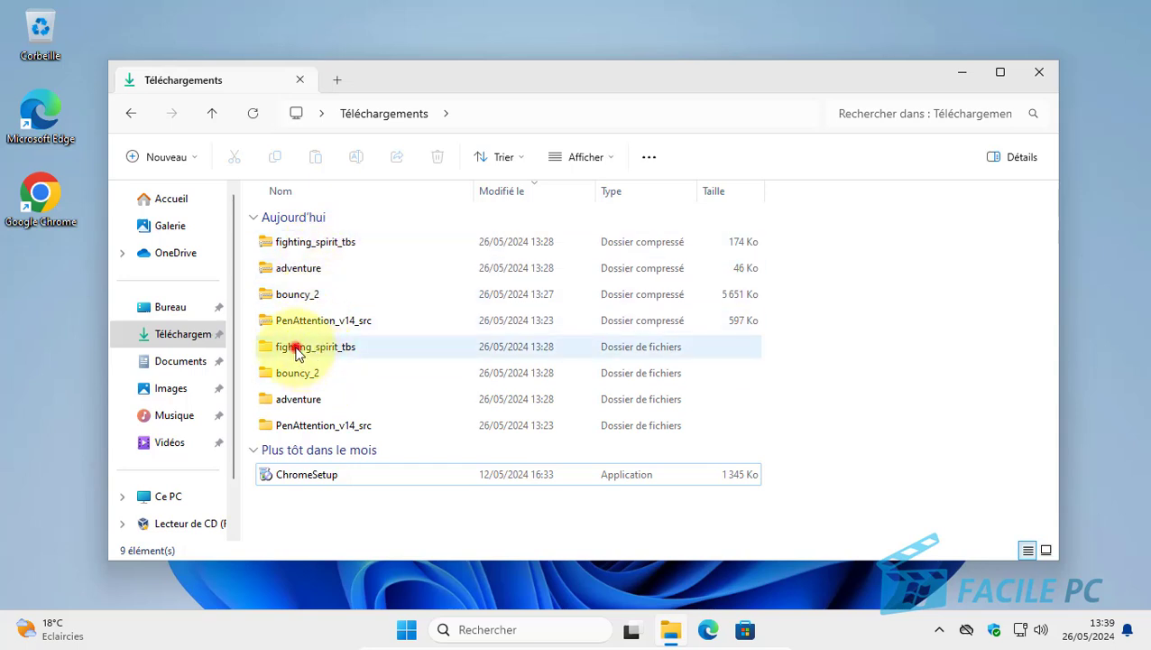
pyautogui.keyDown('shift'); pyautogui.click(308, 427); pyautogui.keyUp('shift')
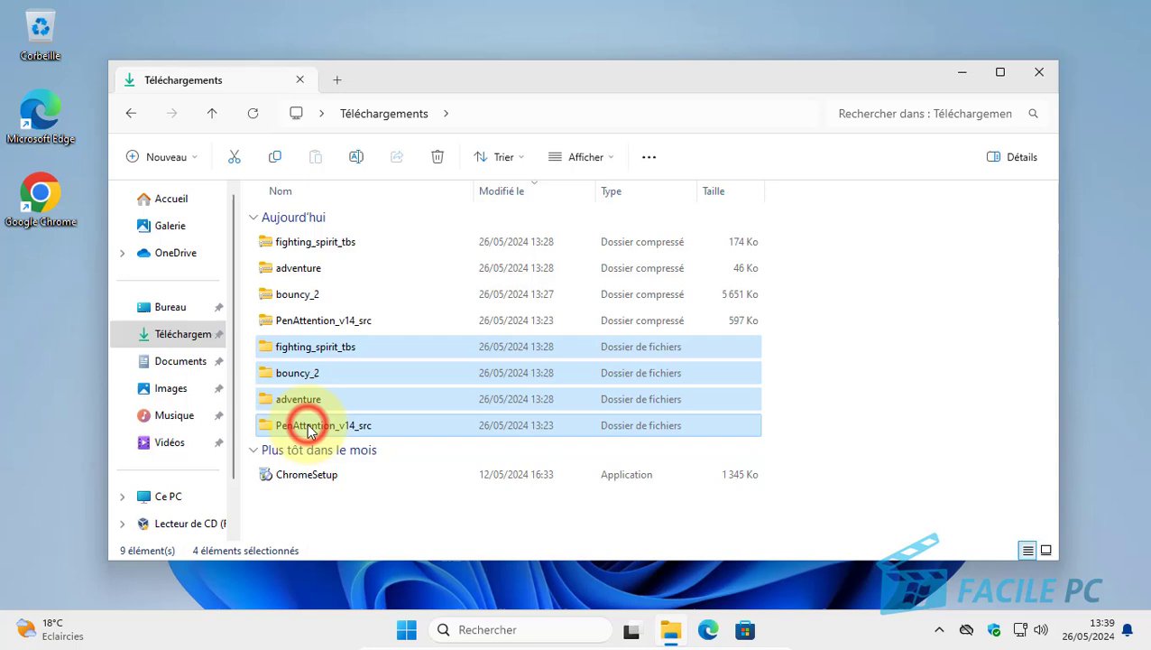
pyautogui.rightClick(308, 355)
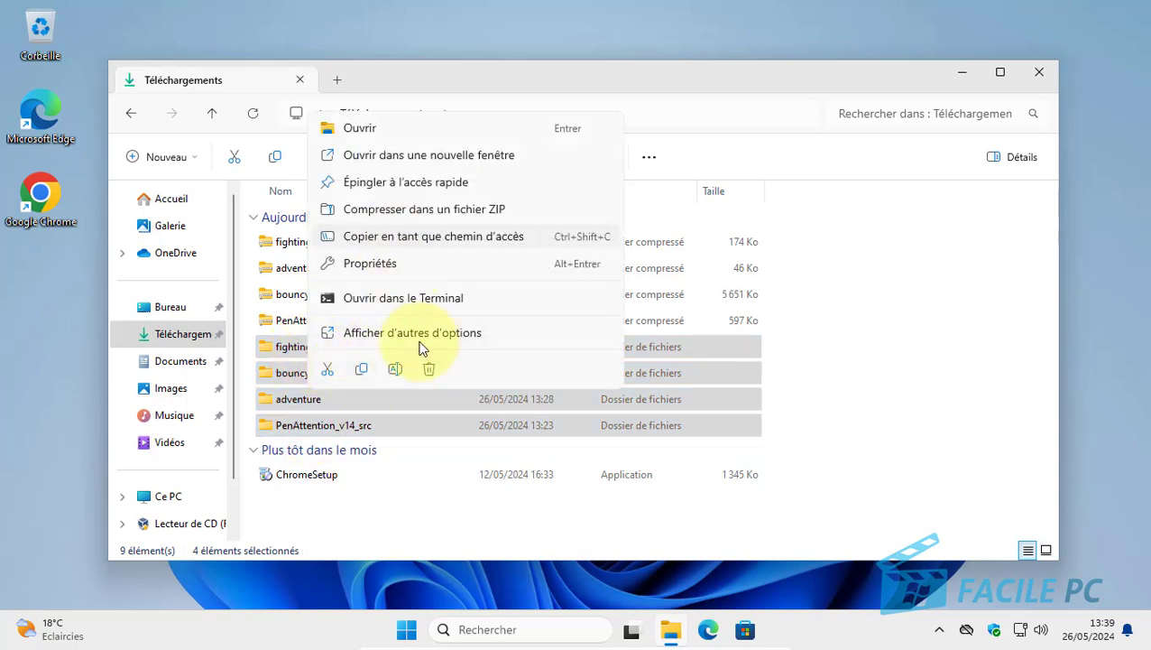
pyautogui.click(430, 370)
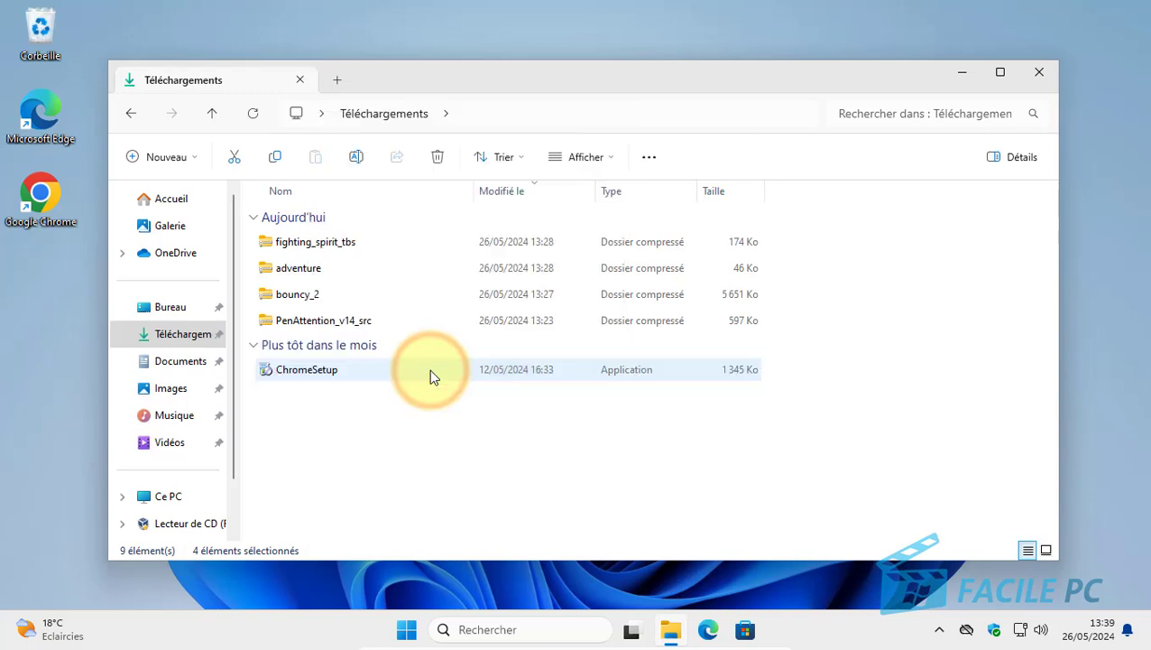
# Empty the Corbeille, permanently deleting its items, and close the Téléchargements window.
pyautogui.click(40, 30)
pyautogui.rightClick(40, 30)
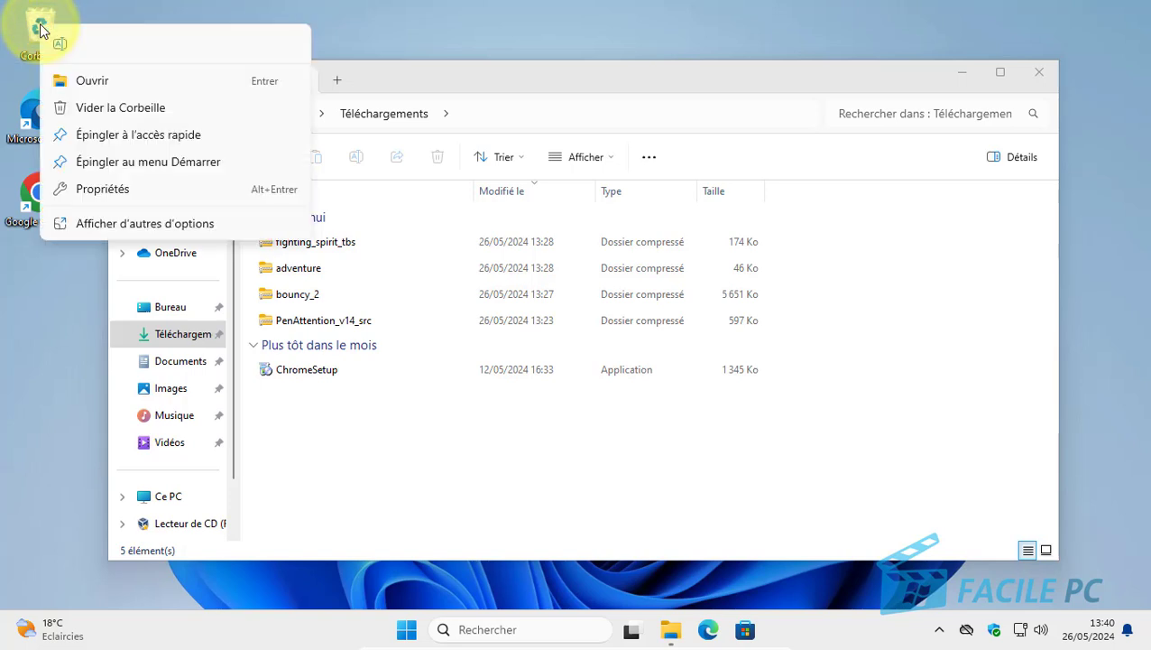
pyautogui.click(131, 107)
pyautogui.click(658, 331)
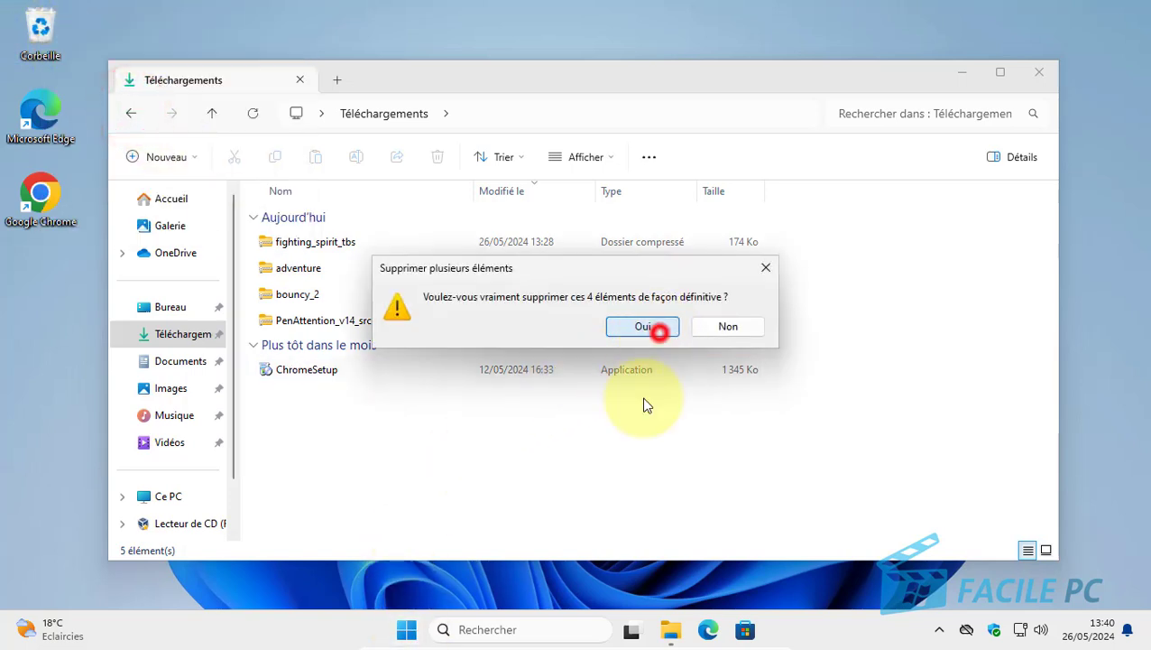
pyautogui.click(301, 437)
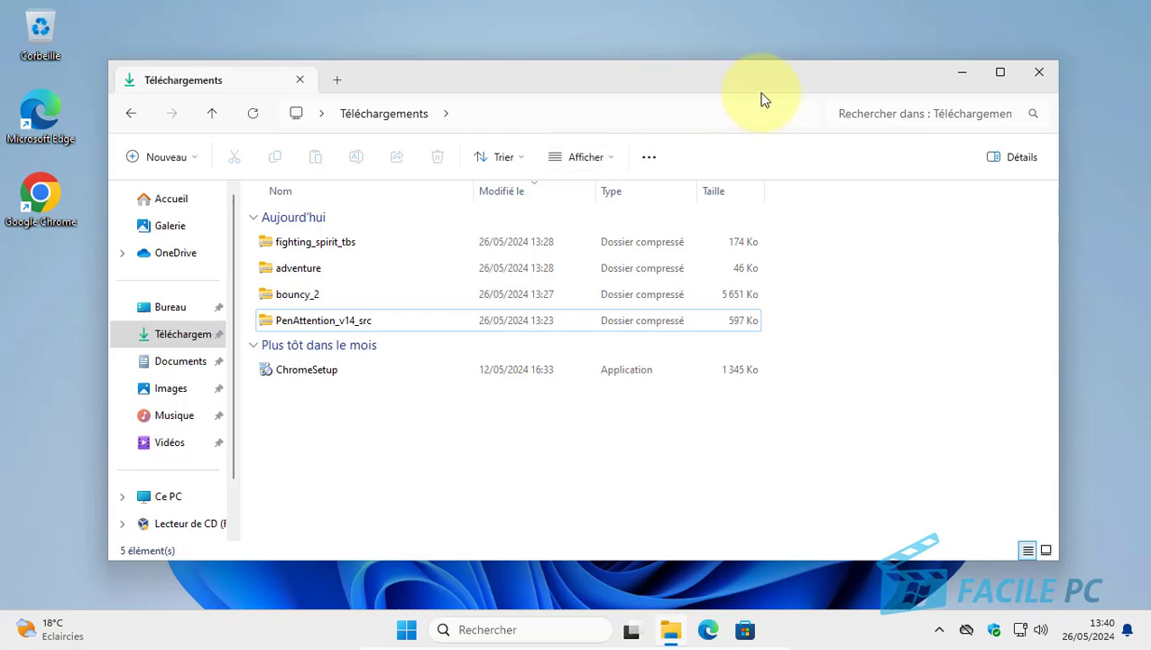
pyautogui.click(1040, 71)
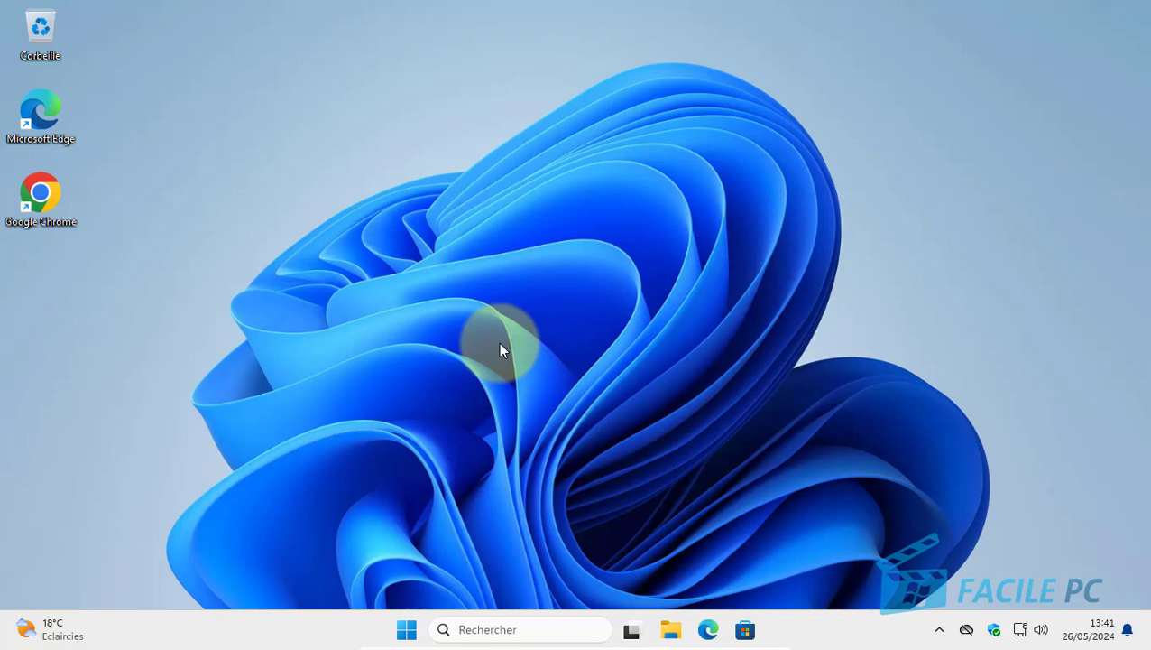
# Open the Stockage page of the Windows system settings.
pyautogui.rightClick(406, 630)
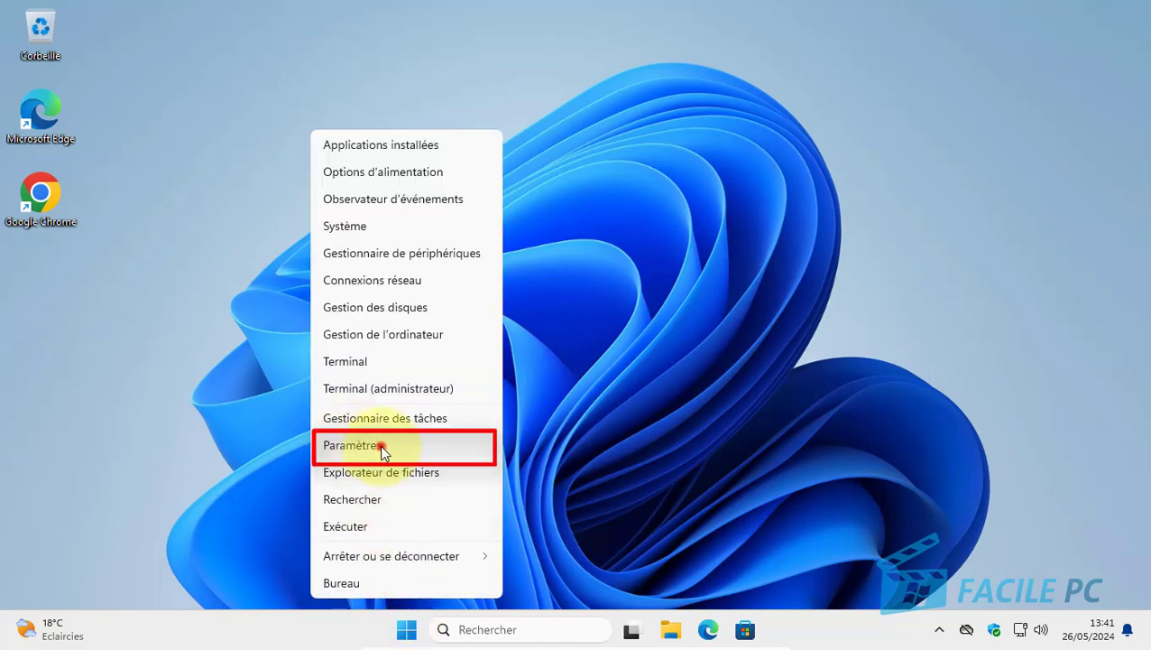
pyautogui.click(383, 447)
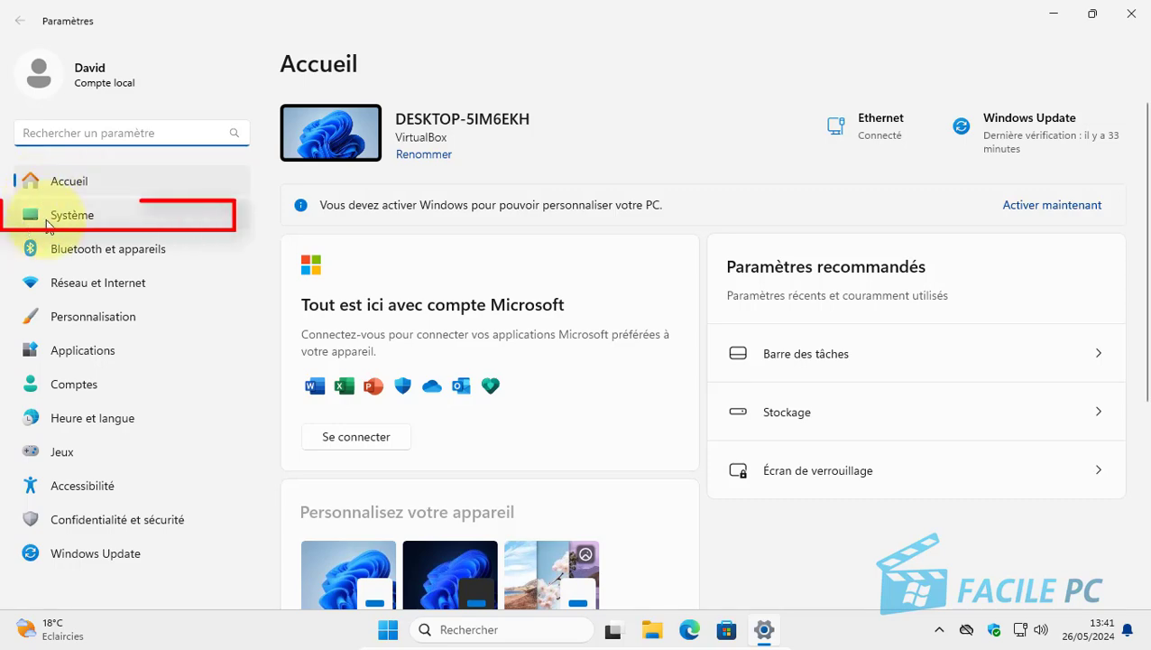
pyautogui.click(80, 217)
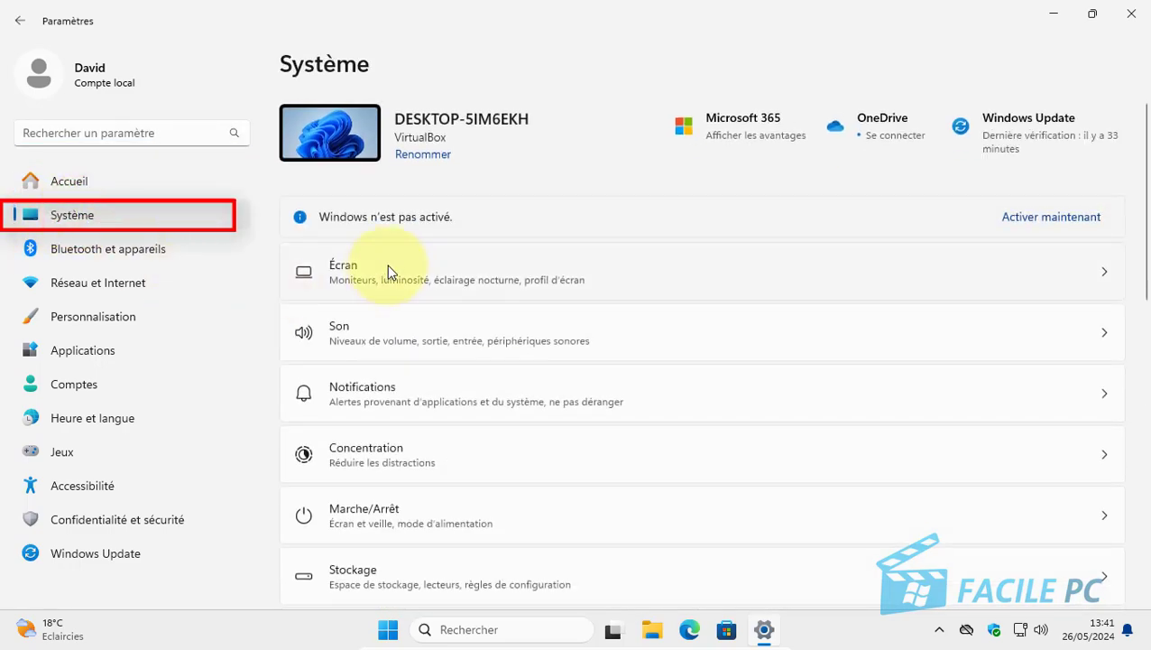
pyautogui.scroll(-3, 388, 268)
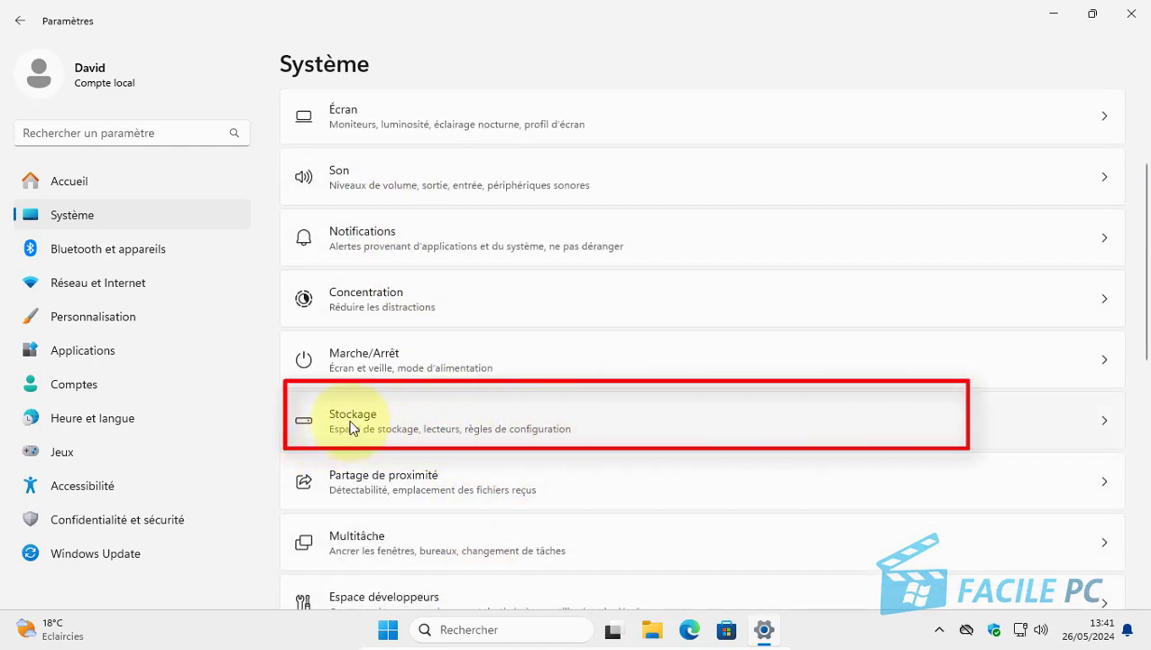
pyautogui.click(352, 424)
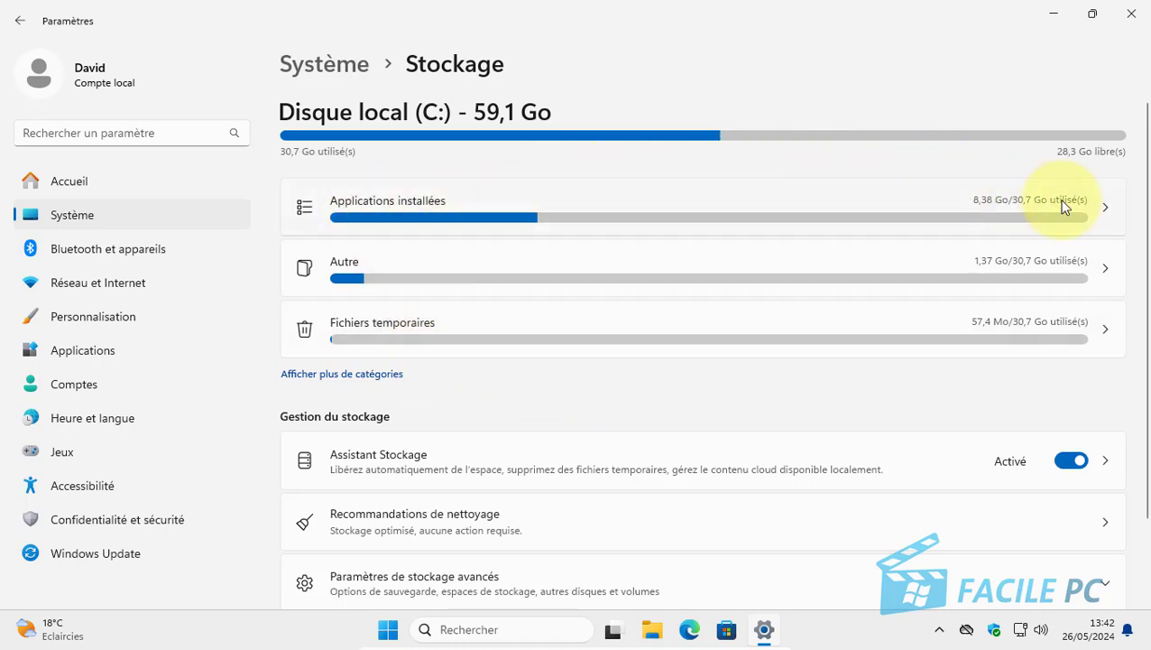
# Examine the installed applications listed under storage and the options offered for the Actualités app.
pyautogui.click(1101, 210)
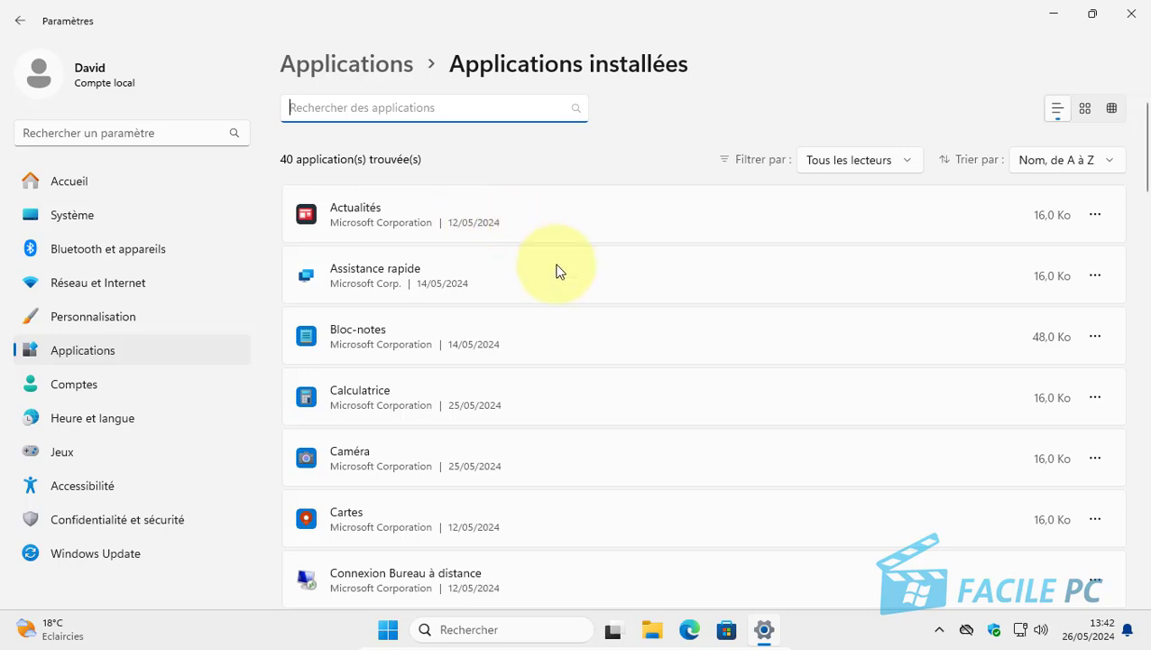
pyautogui.scroll(-2, 557, 269)
pyautogui.scroll(-5, 557, 269)
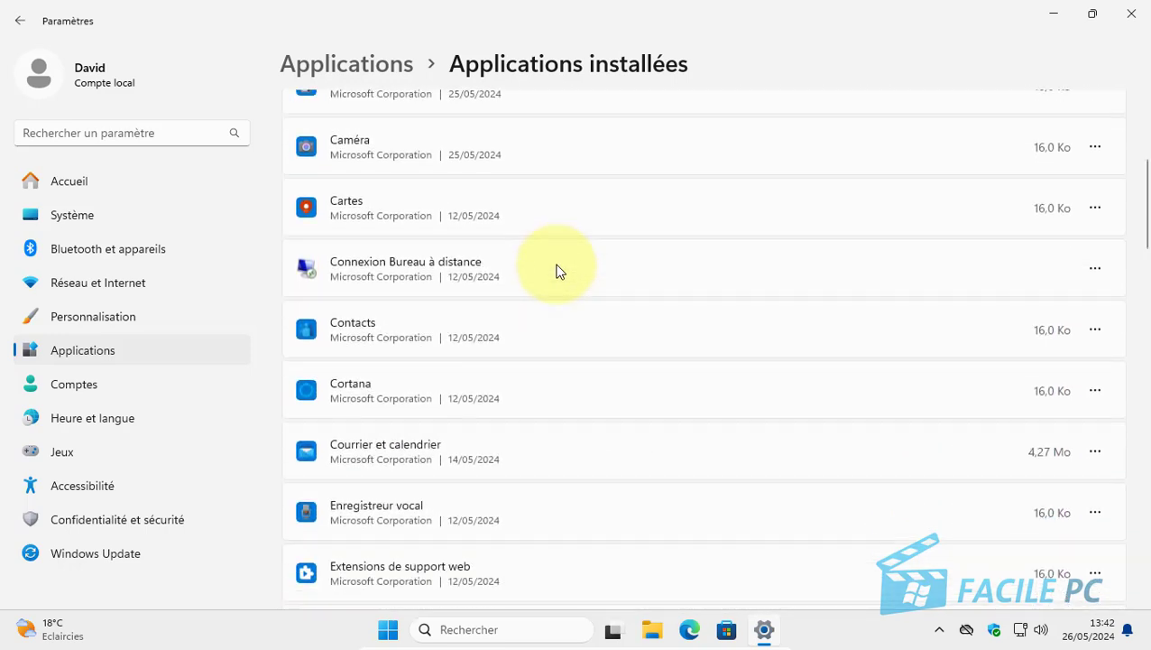
pyautogui.scroll(-2, 556, 268)
pyautogui.scroll(-2, 568, 284)
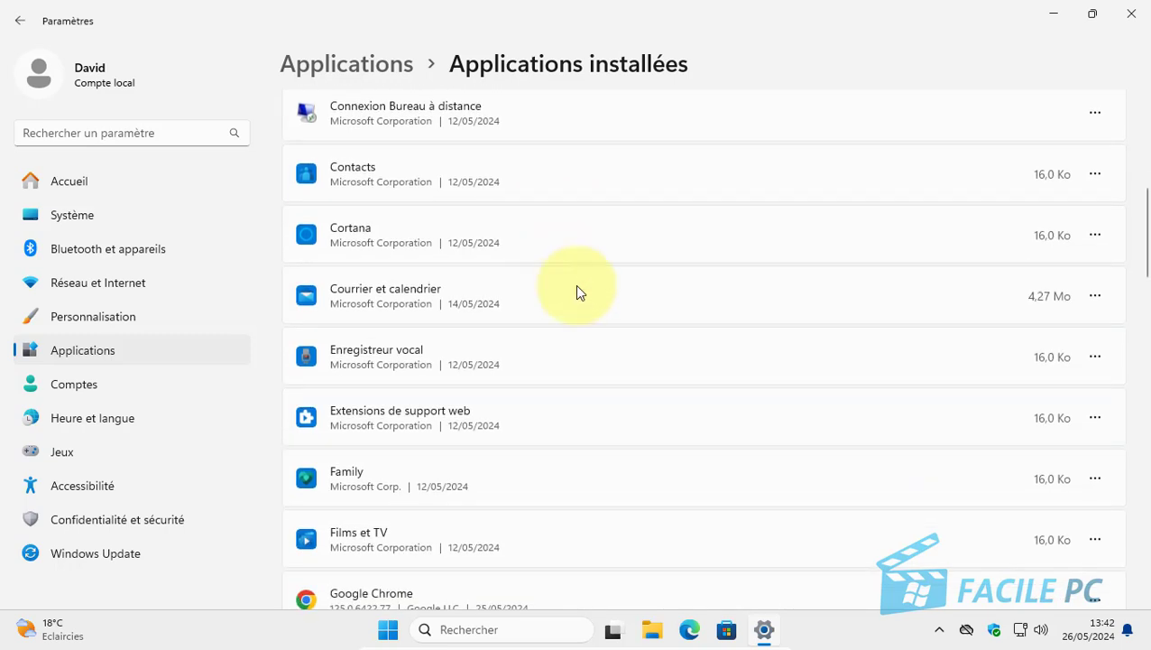
pyautogui.scroll(-2, 655, 379)
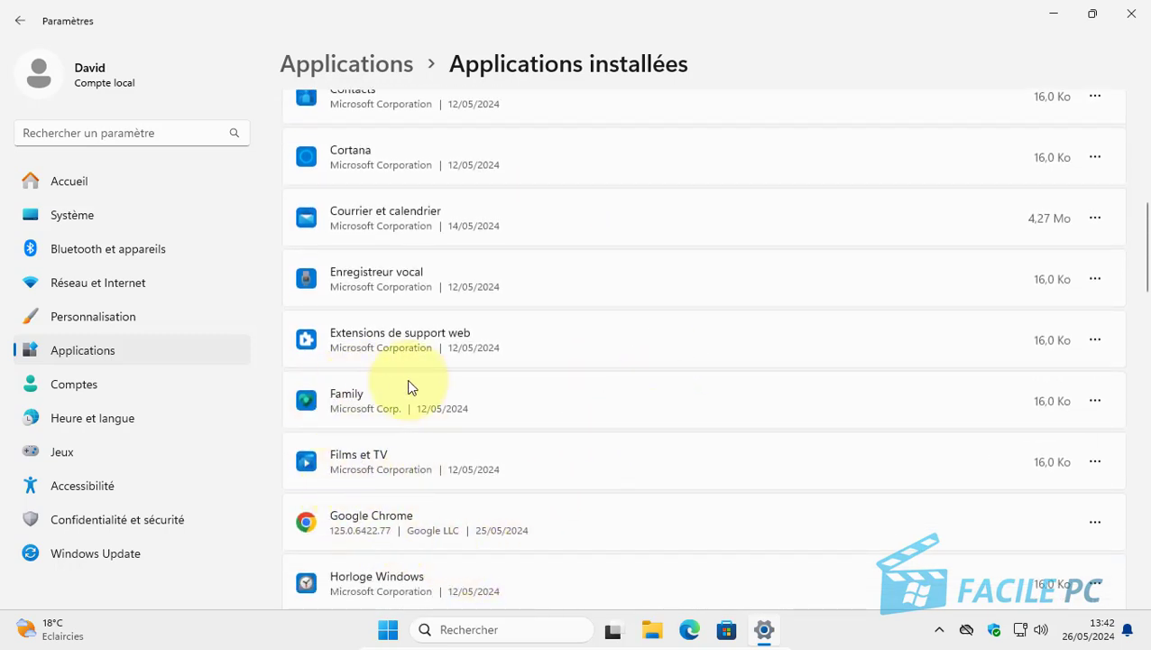
pyautogui.scroll(10, 495, 353)
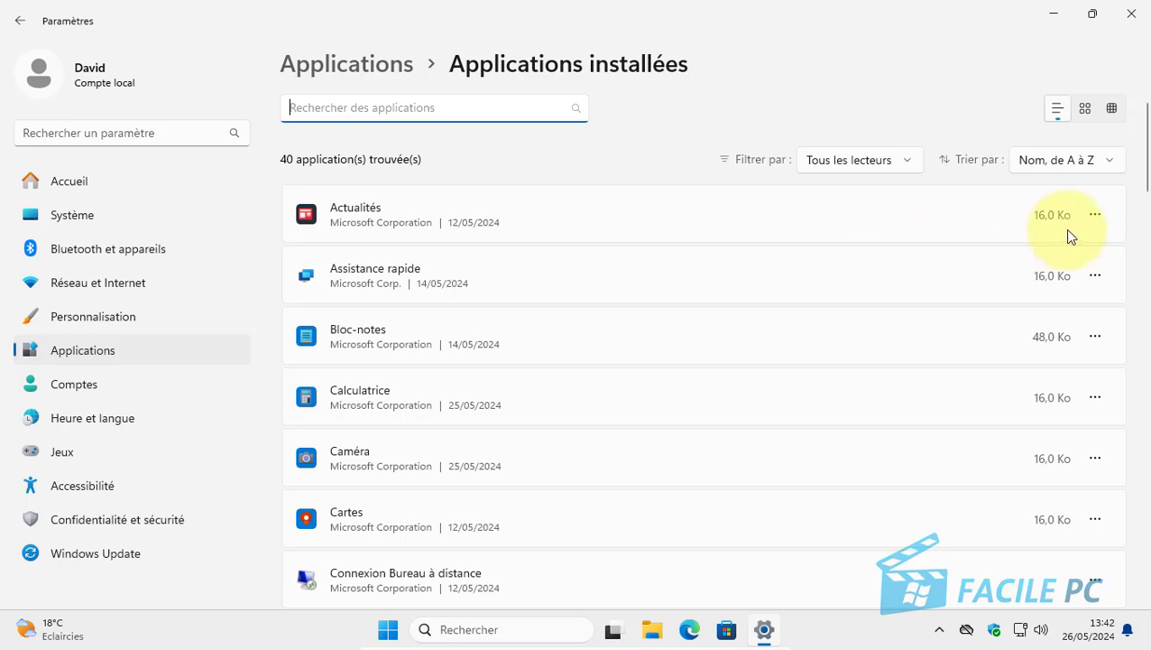
pyautogui.click(1096, 217)
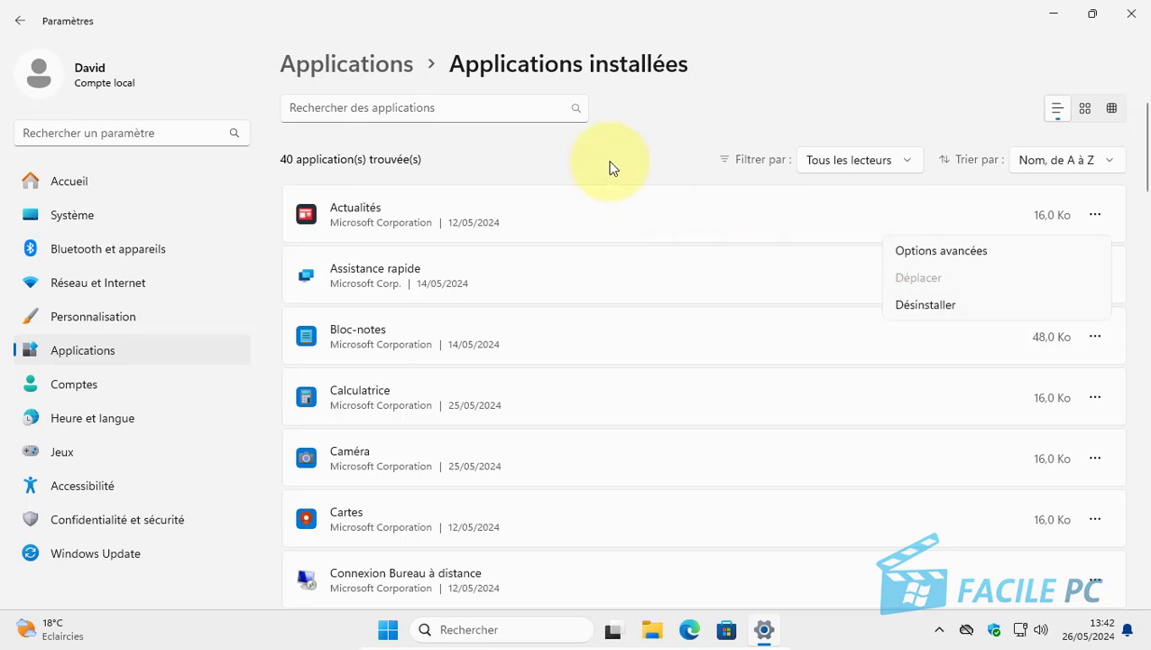
# Return to the system storage page and open the Fichiers temporaires category.
pyautogui.click(72, 215)
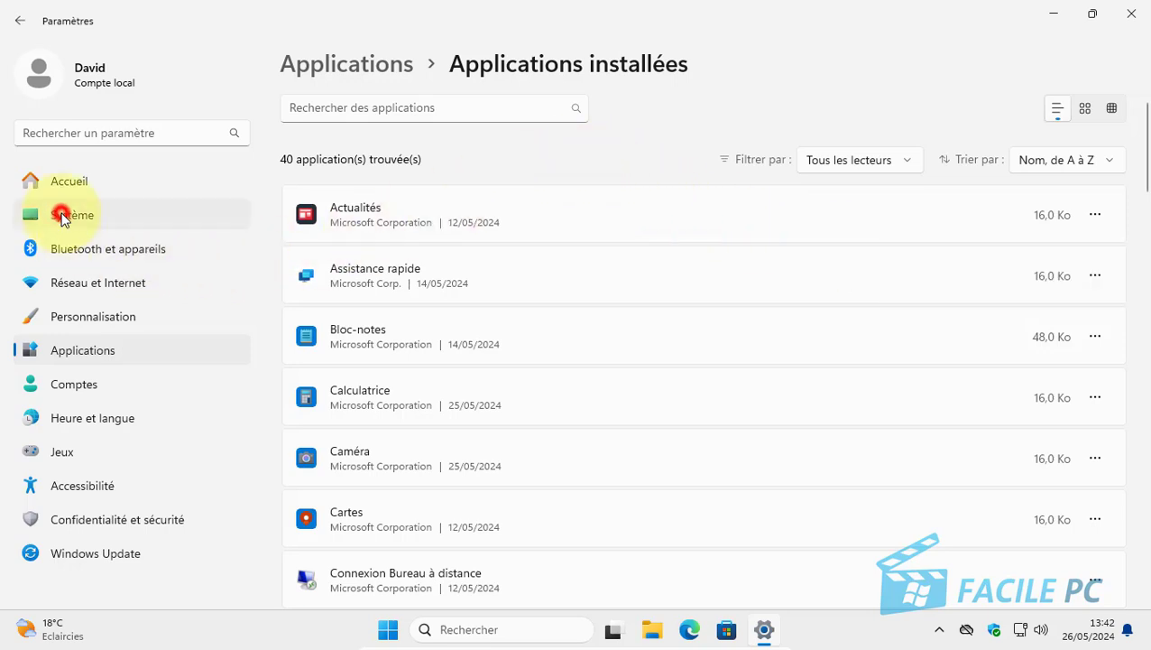
pyautogui.click(72, 215)
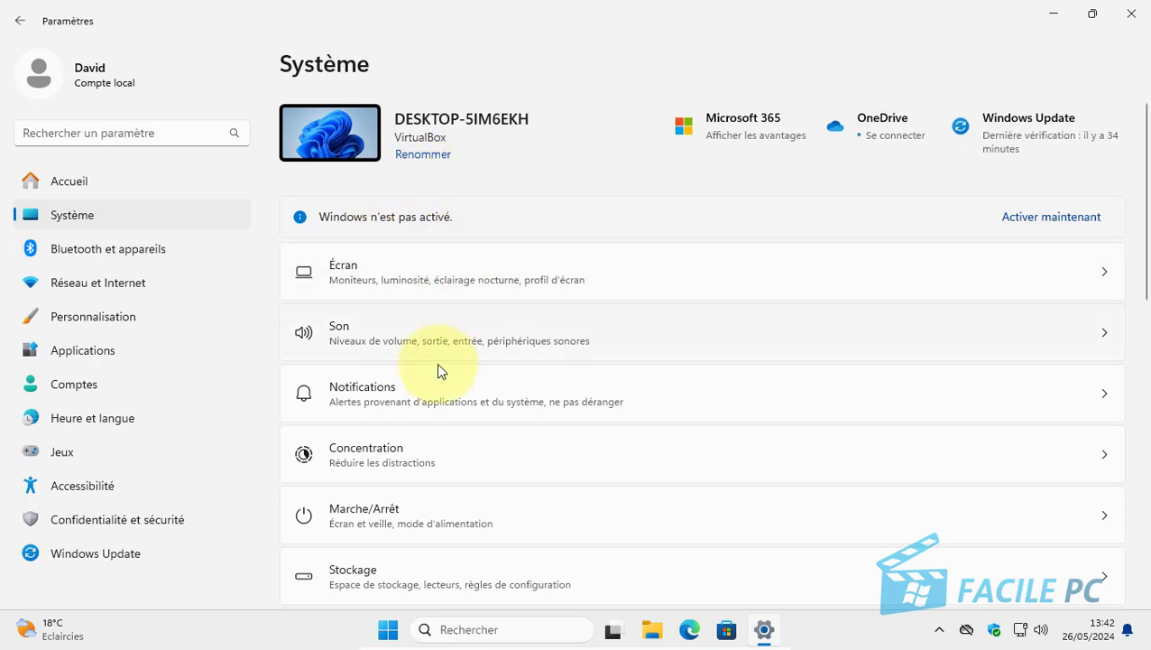
pyautogui.click(371, 576)
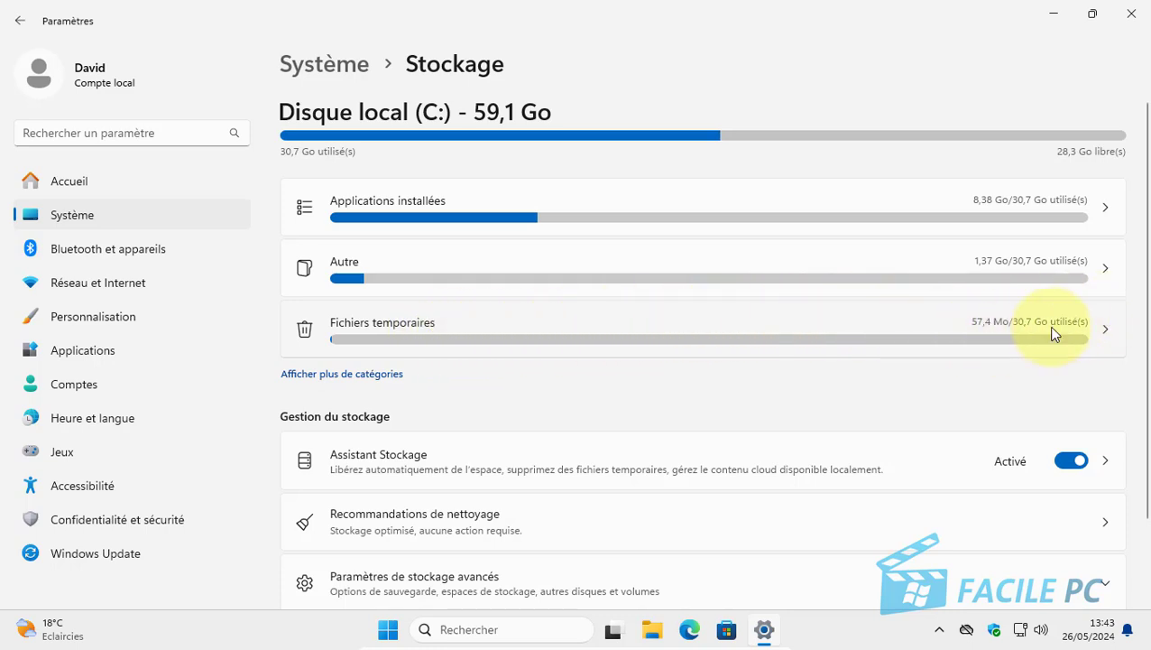
pyautogui.click(1094, 332)
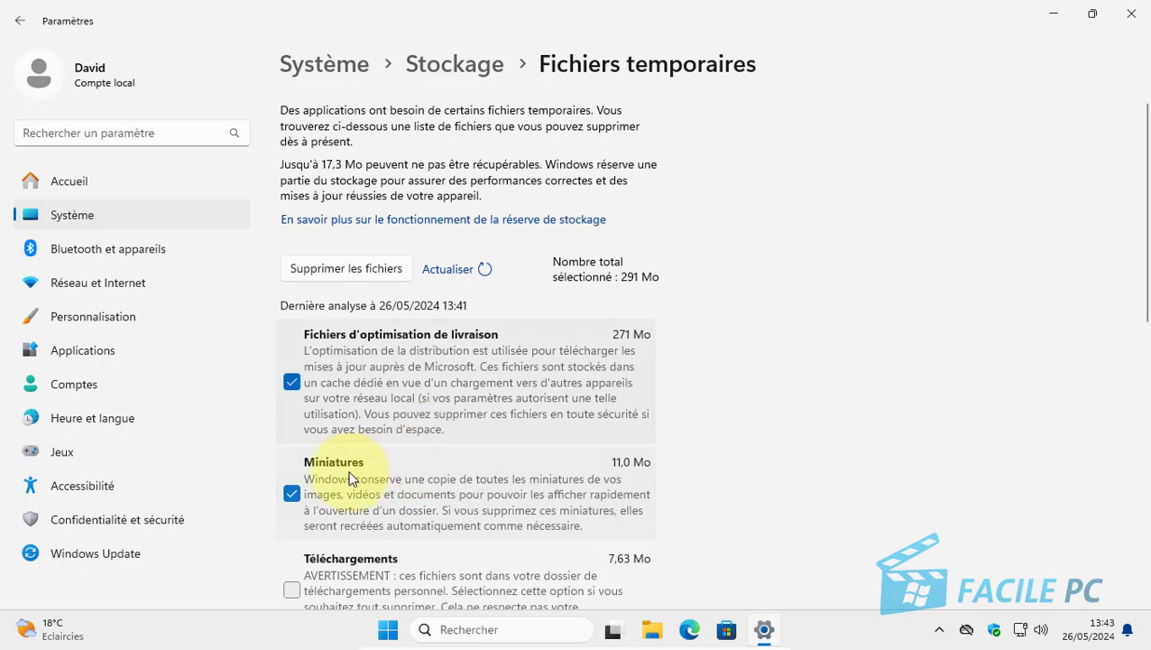
# Review the temporary file categories selected for deletion, leaving Téléchargements unselected.
pyautogui.scroll(-2, 686, 496)
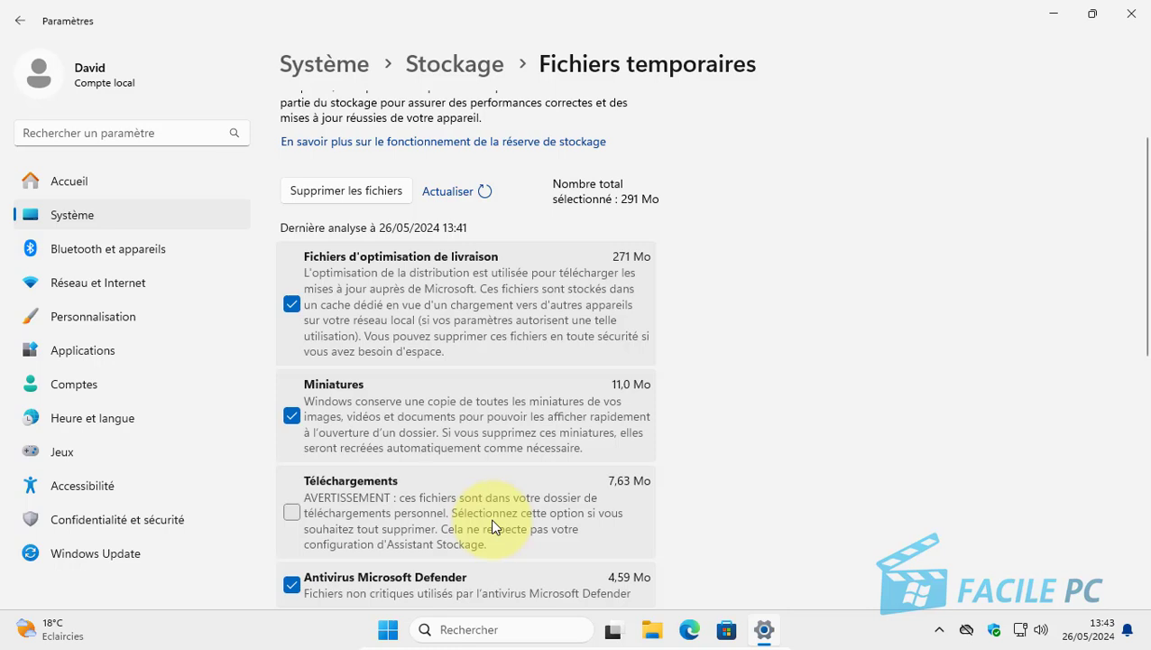
pyautogui.scroll(-2, 749, 508)
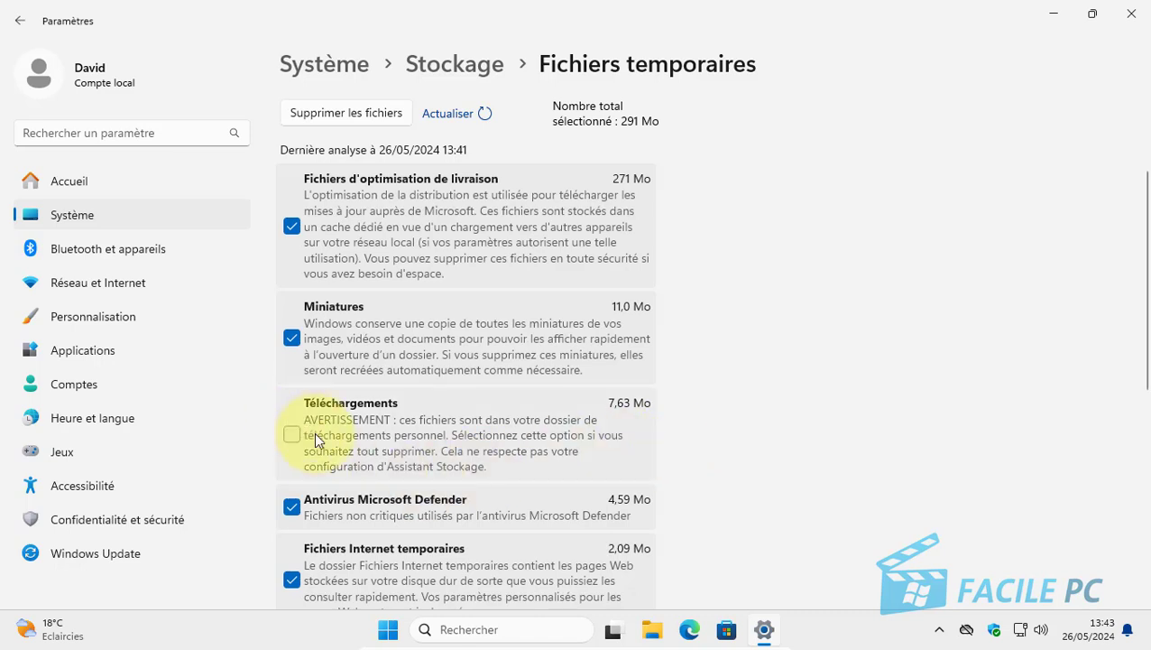
pyautogui.scroll(-2, 701, 455)
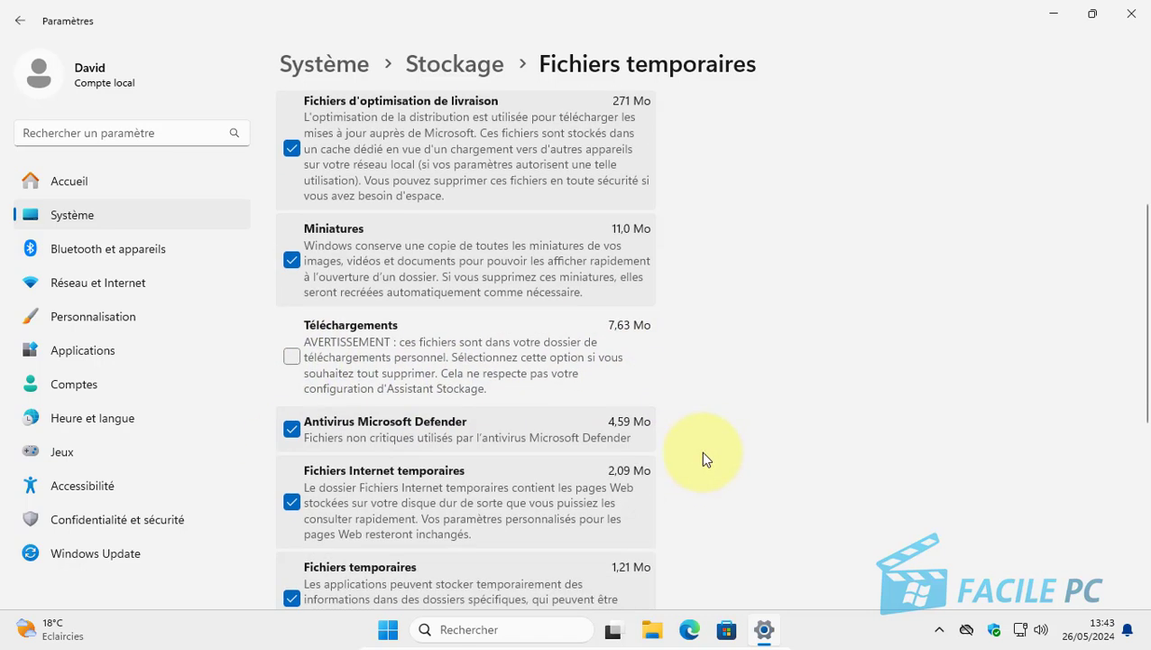
pyautogui.click(291, 359)
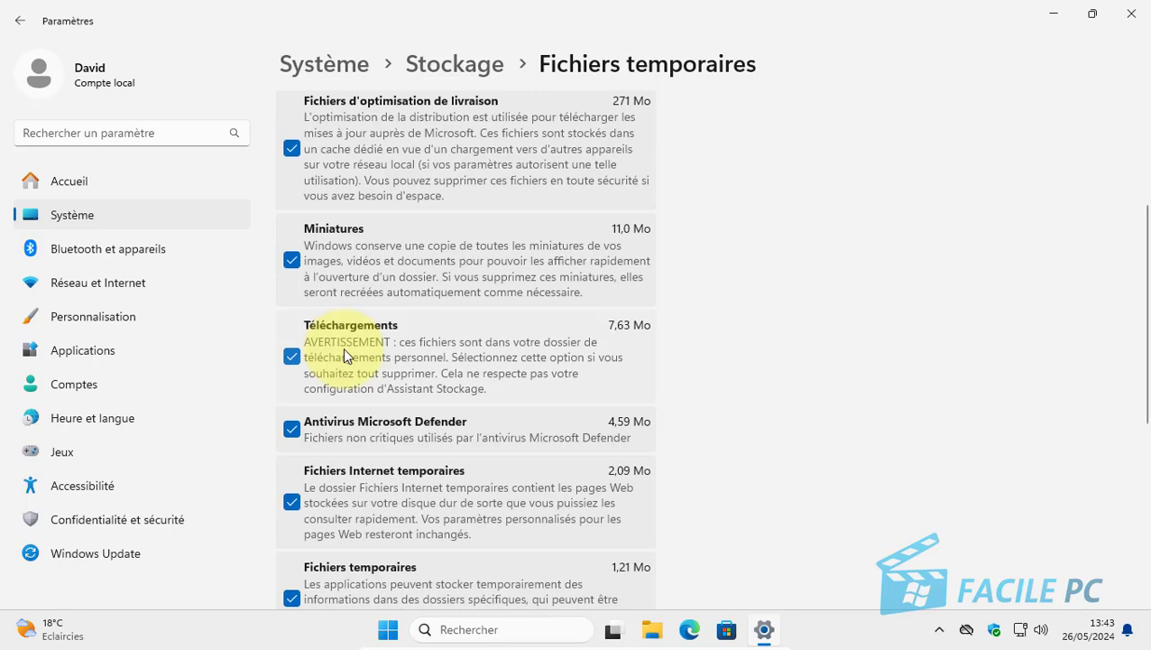
pyautogui.click(291, 357)
pyautogui.scroll(-1, 424, 333)
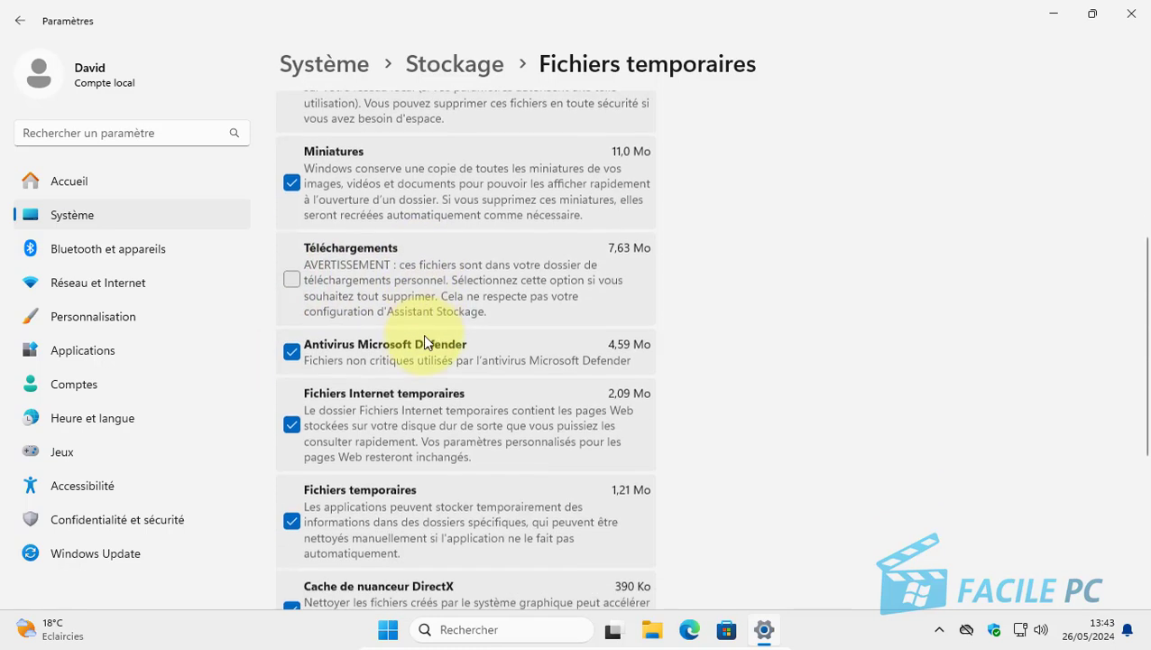
pyautogui.scroll(-1, 388, 406)
pyautogui.scroll(-1, 372, 433)
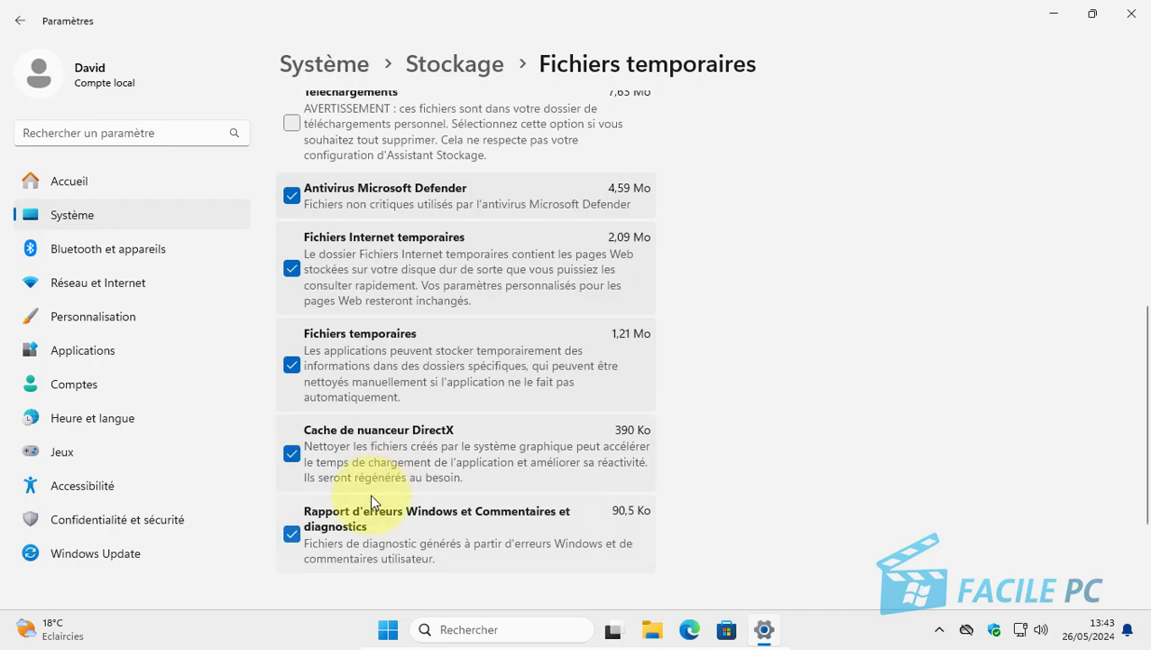
pyautogui.scroll(-2, 385, 475)
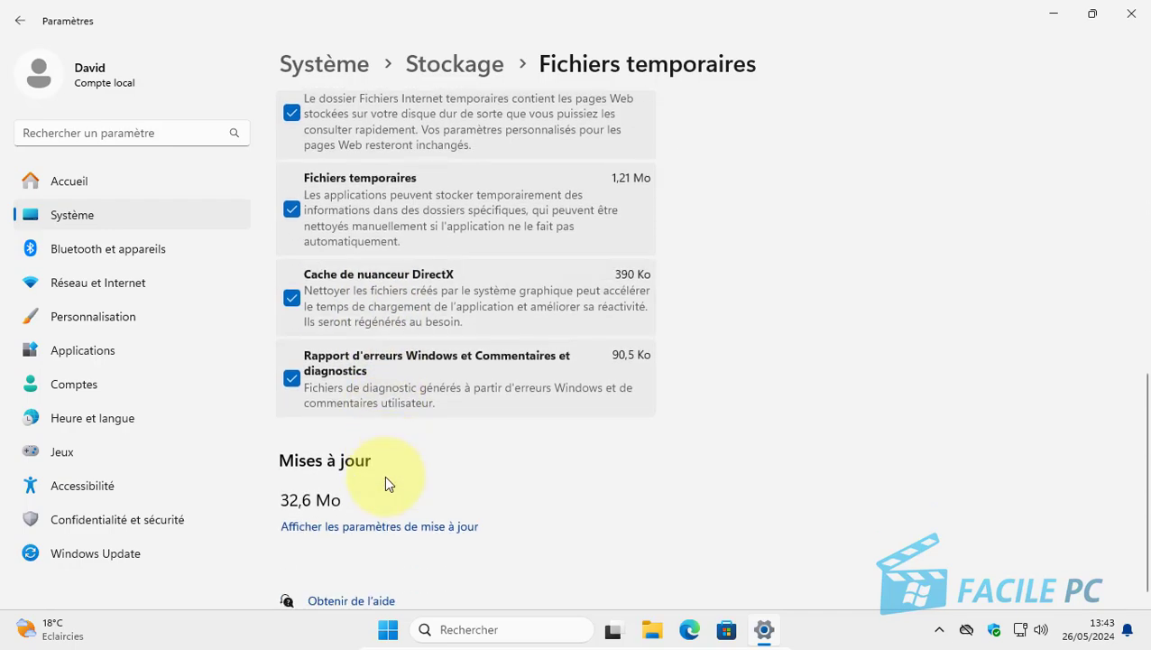
# Return to the Stockage page and examine all storage usage categories of Disque local (C:).
pyautogui.scroll(6, 384, 475)
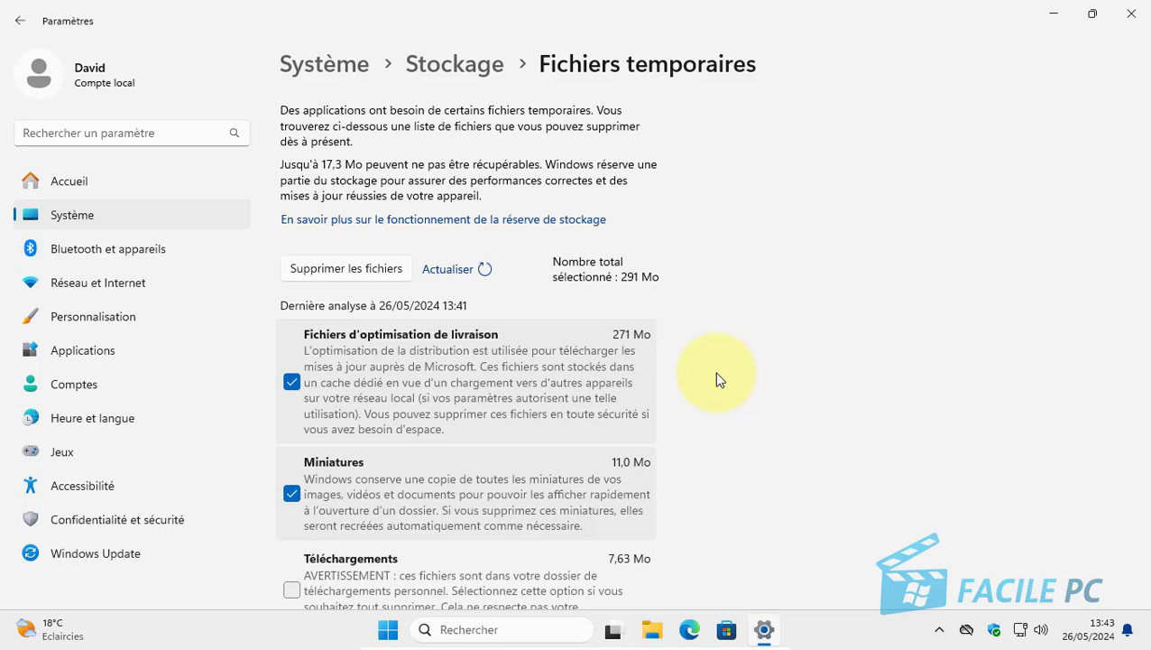
pyautogui.click(478, 72)
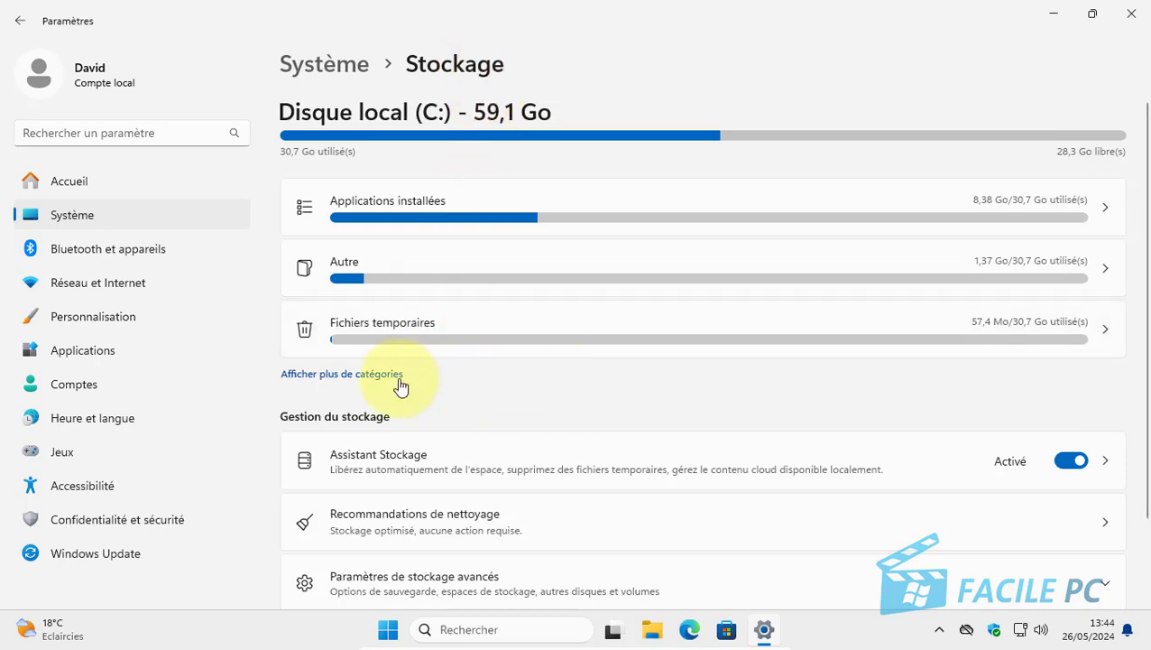
pyautogui.click(298, 377)
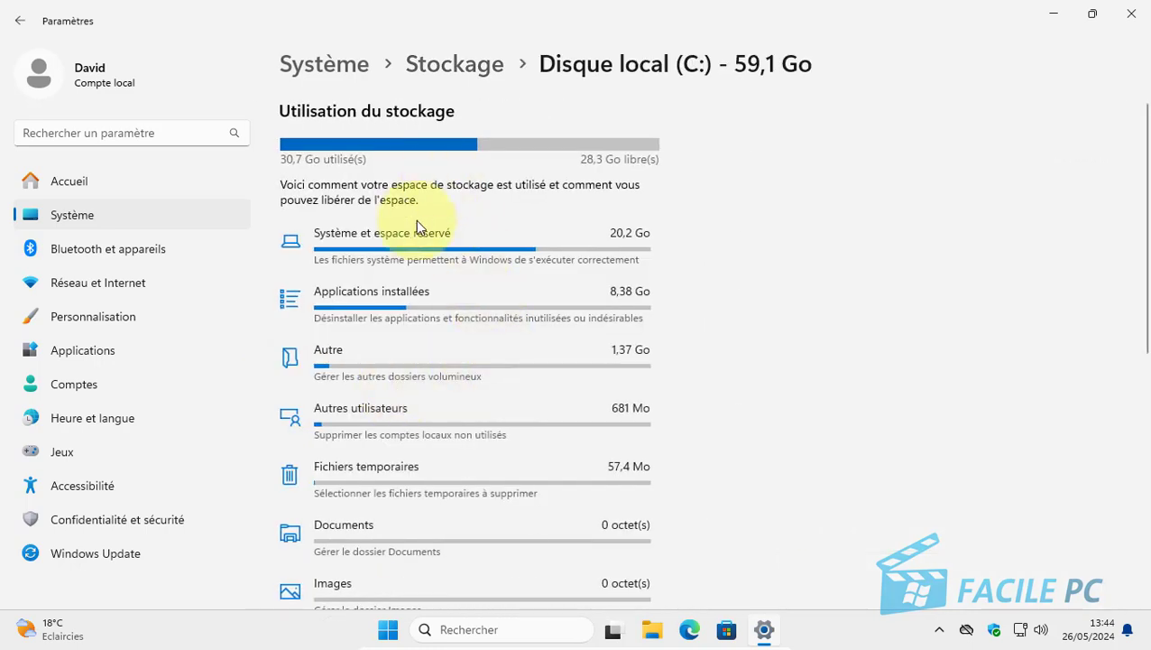
pyautogui.scroll(-5, 424, 310)
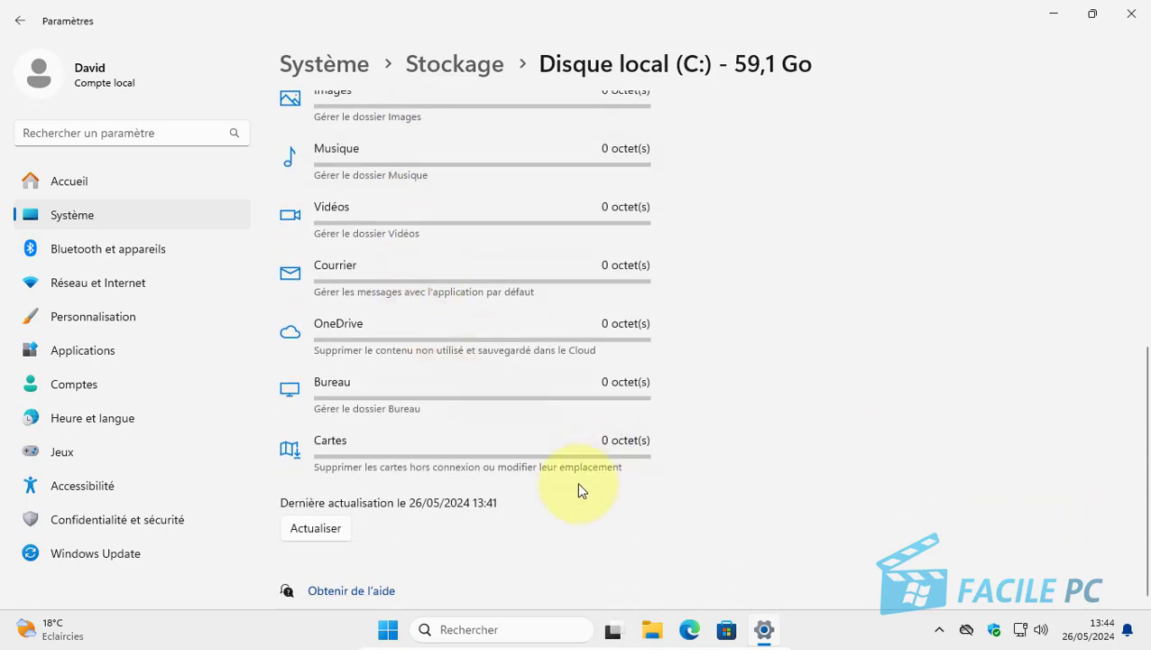
pyautogui.scroll(6, 569, 500)
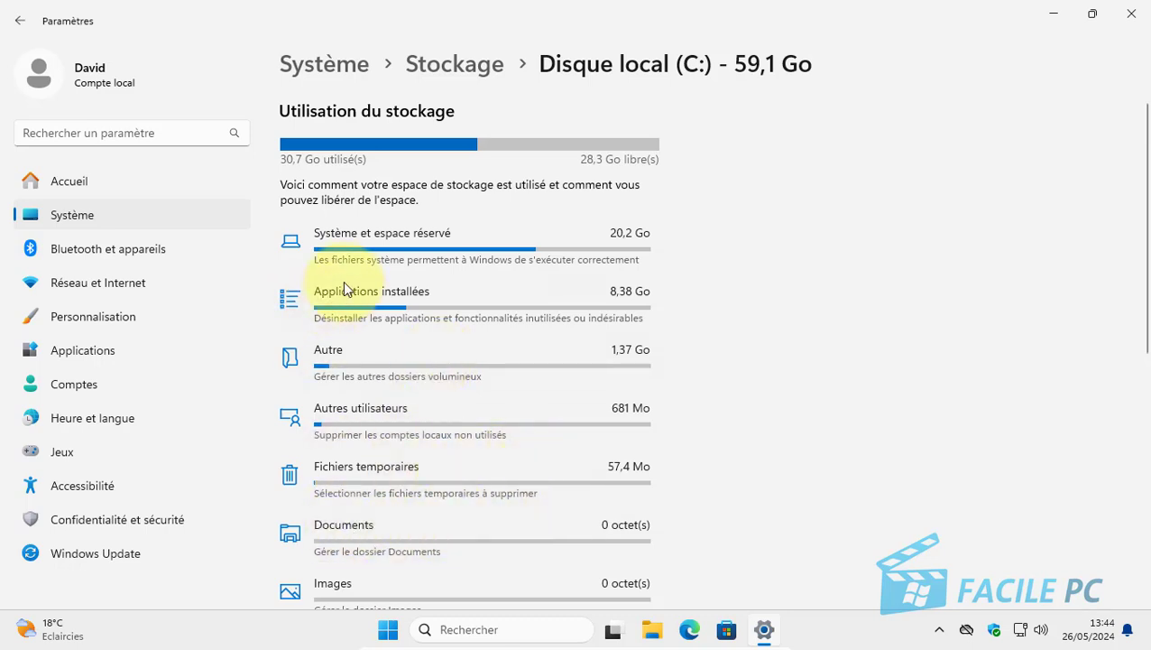
pyautogui.scroll(-2, 345, 276)
pyautogui.scroll(-6, 348, 274)
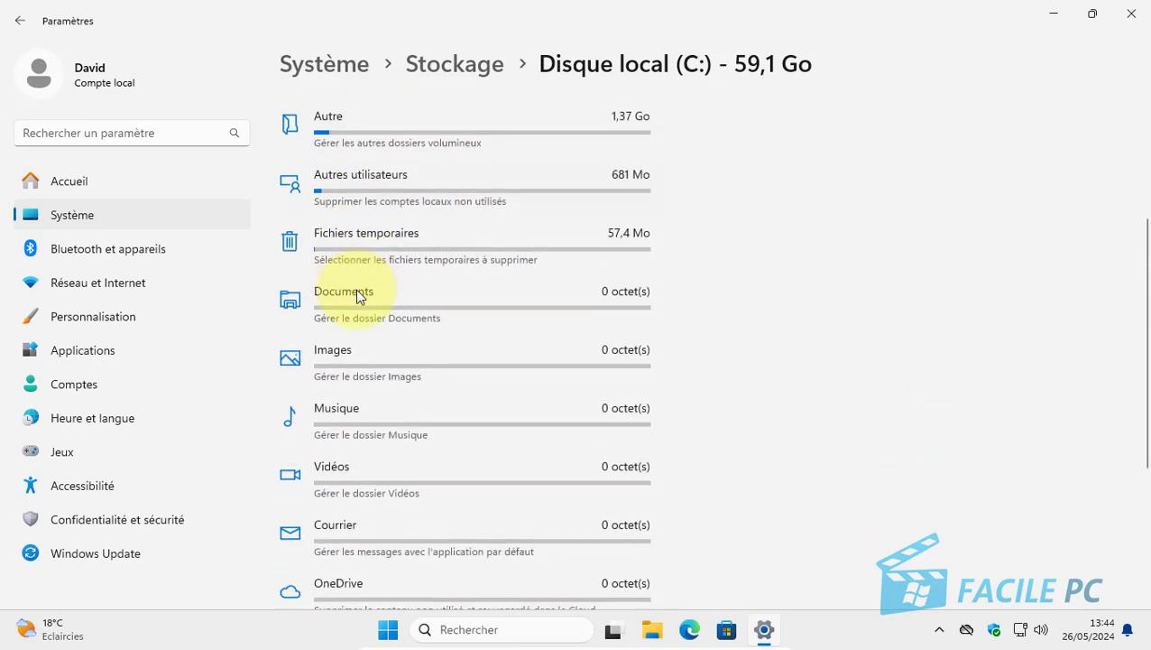
pyautogui.scroll(-2, 357, 293)
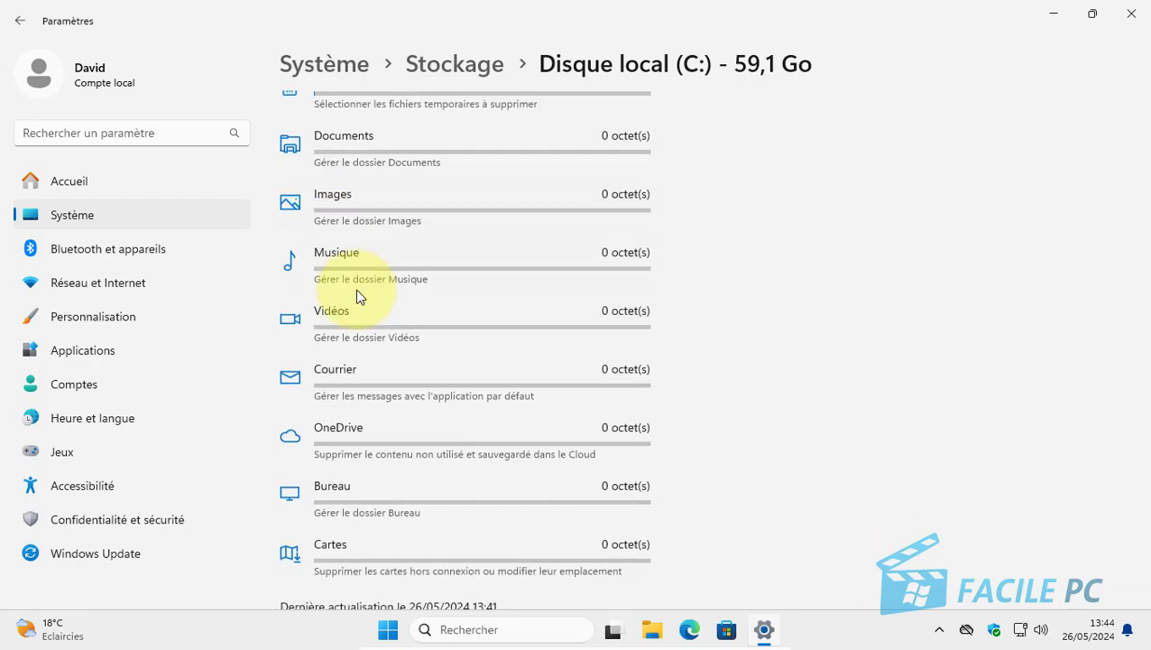
# Return to the Stockage page and open the Assistant Stockage settings.
pyautogui.click(466, 80)
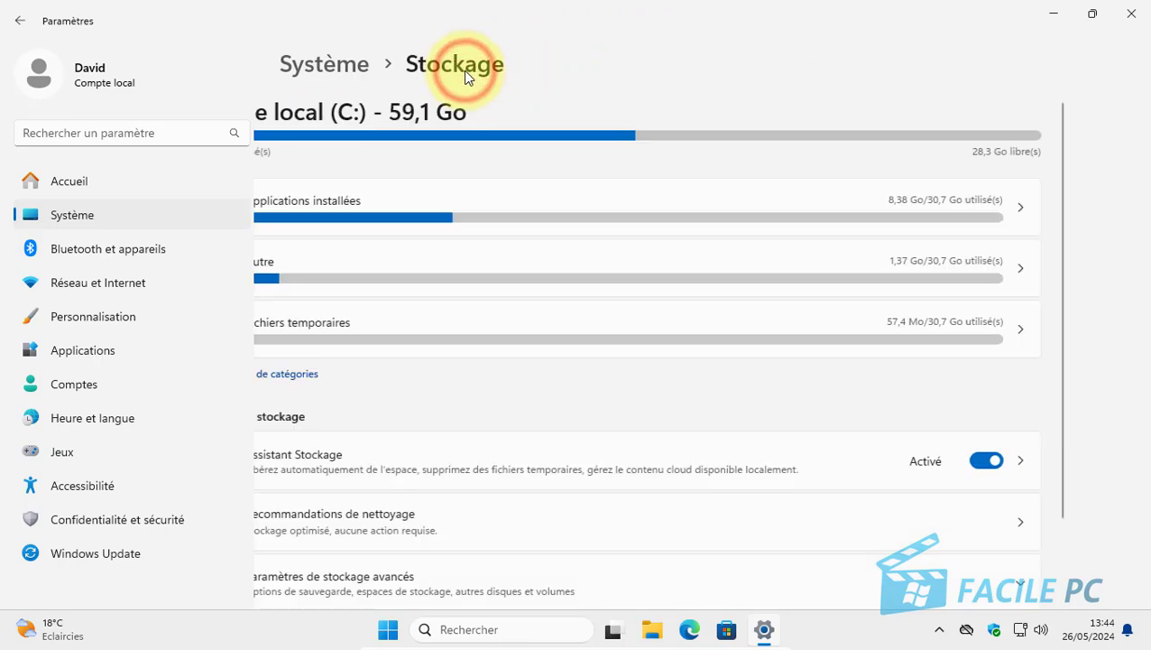
pyautogui.scroll(-2, 636, 307)
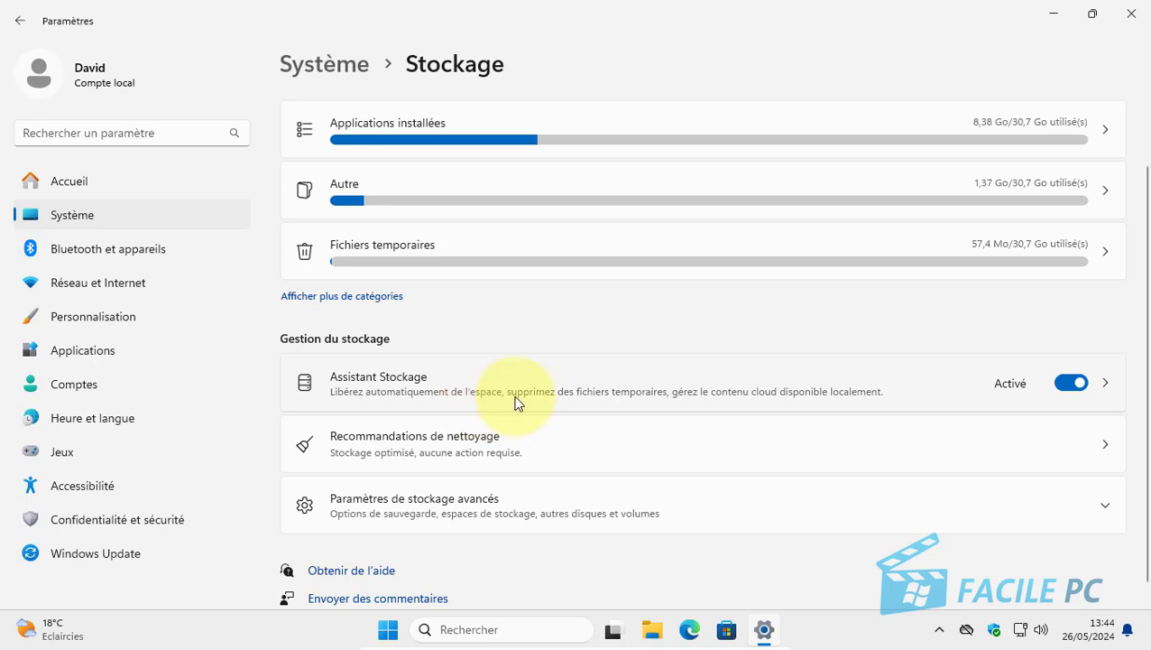
pyautogui.click(1107, 388)
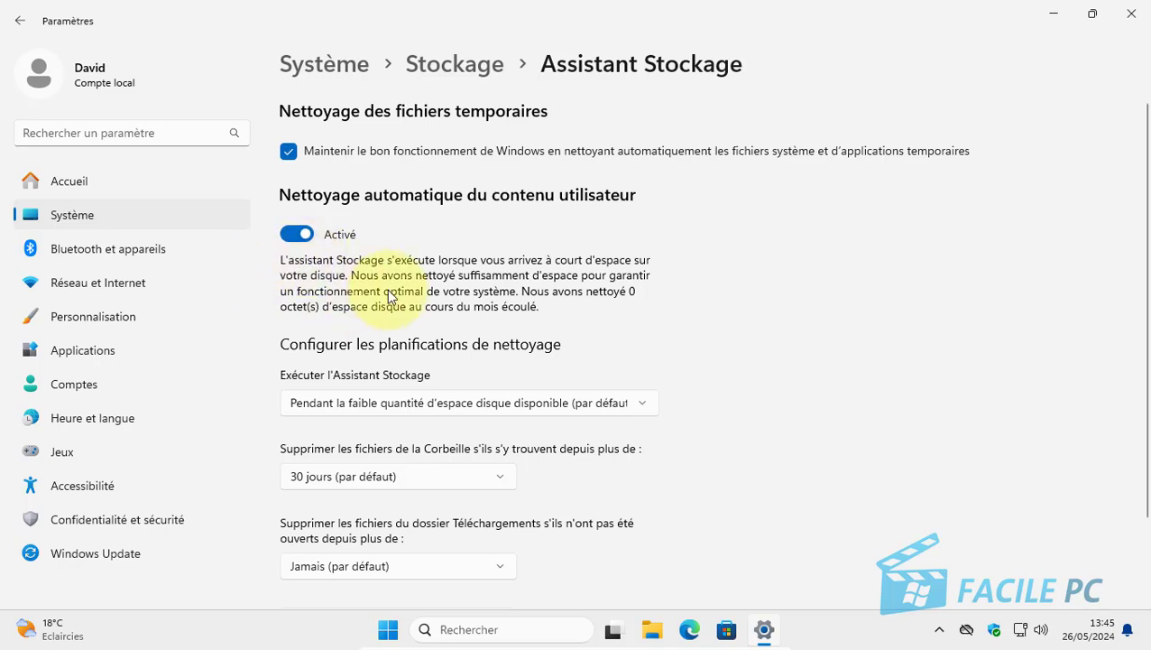
# Review the available frequencies for running Assistant Stockage without choosing a different one.
pyautogui.scroll(-2, 451, 269)
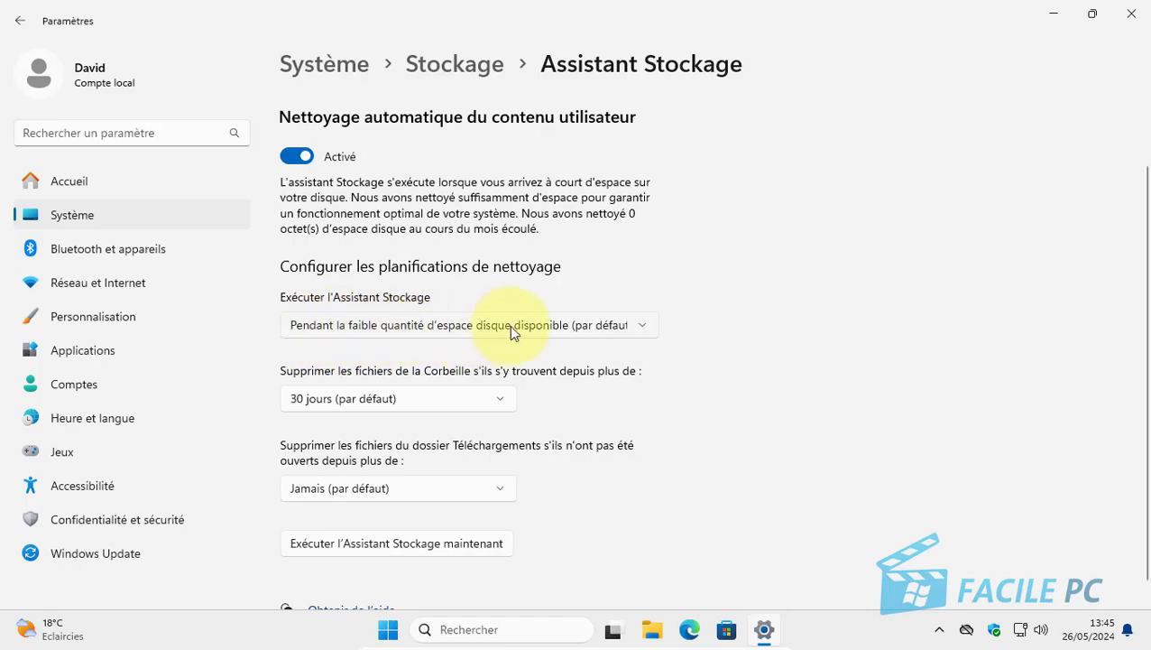
pyautogui.click(644, 332)
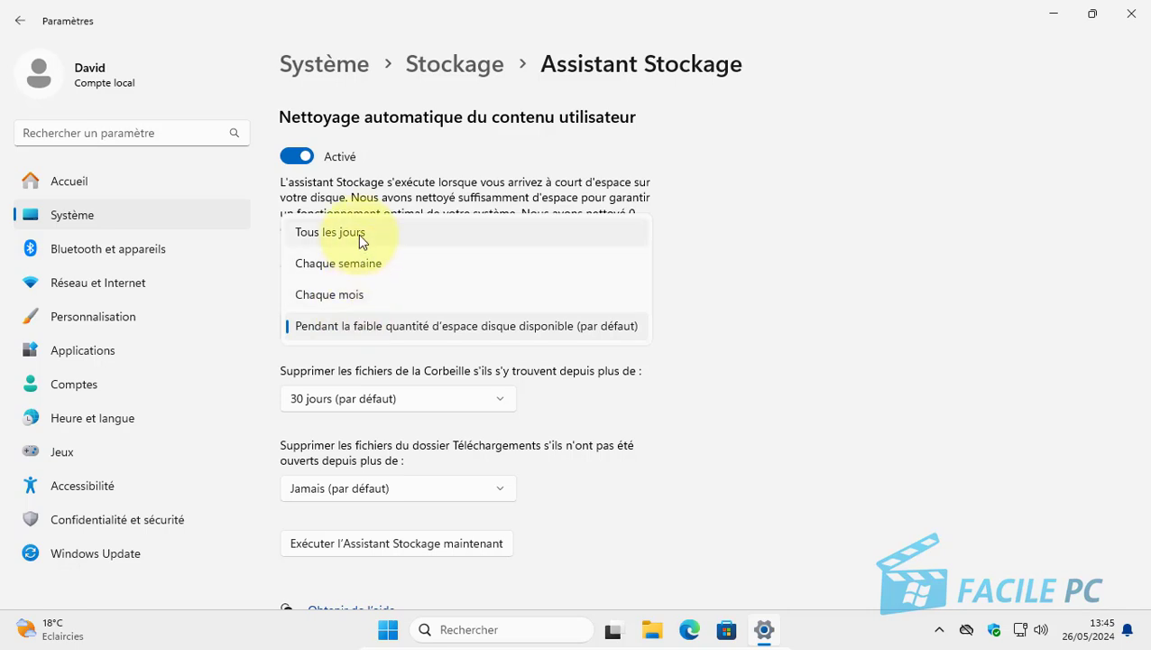
pyautogui.click(728, 246)
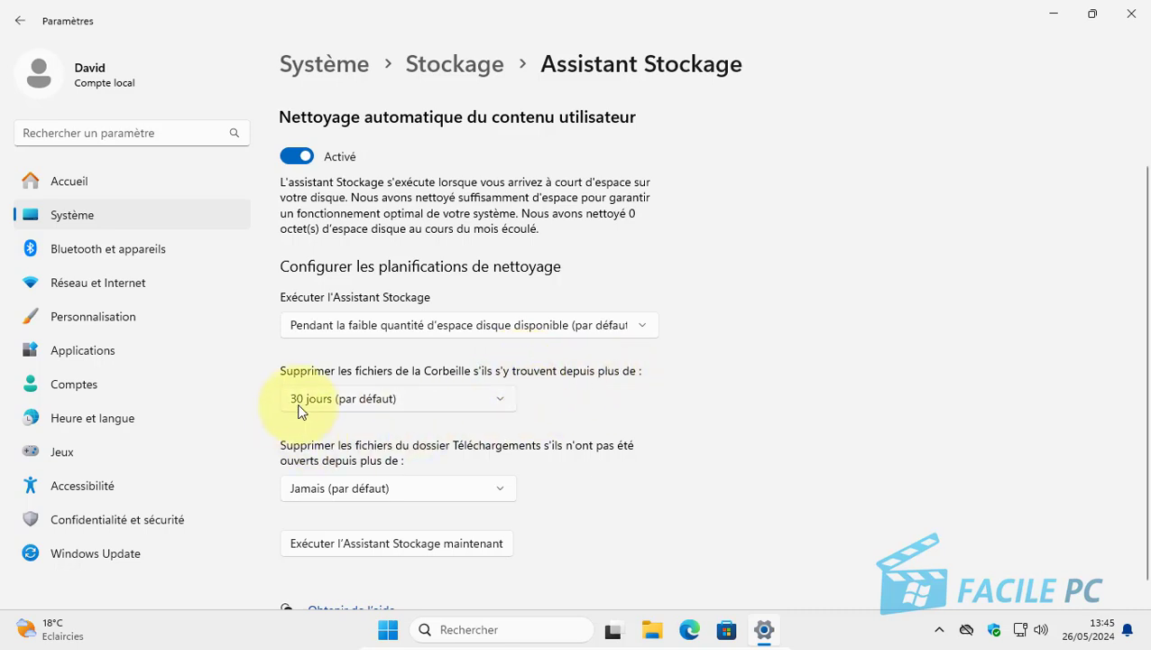
# Try Jamais as the Recycle Bin deletion delay and restore it to 30 jours (par défaut).
pyautogui.click(503, 399)
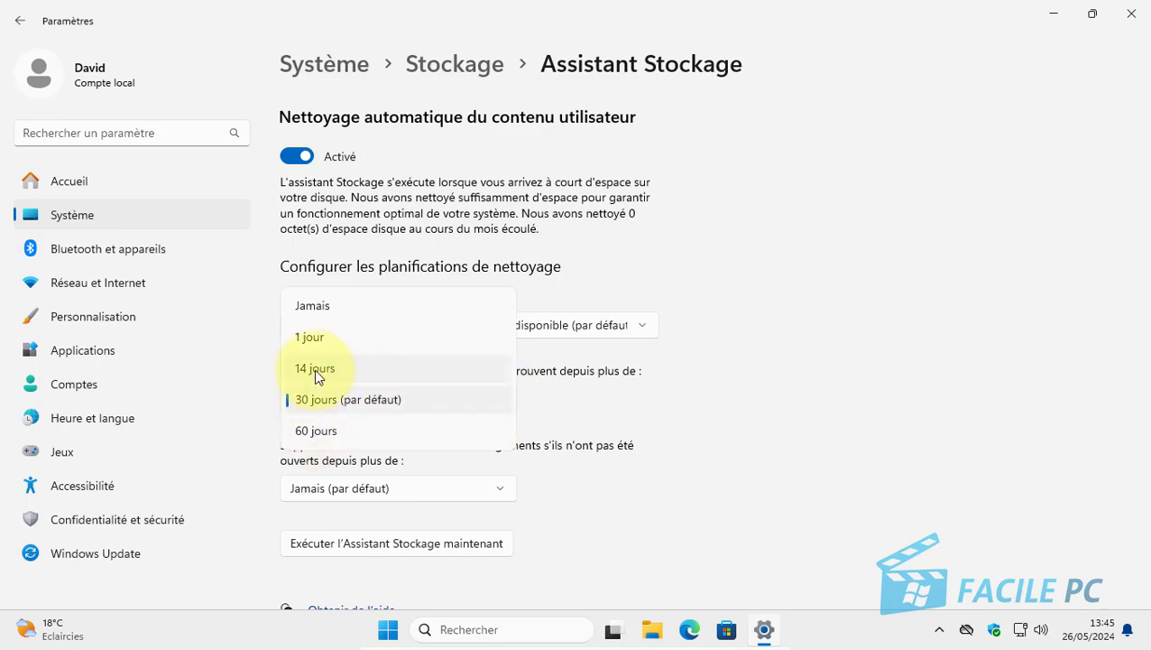
pyautogui.click(327, 310)
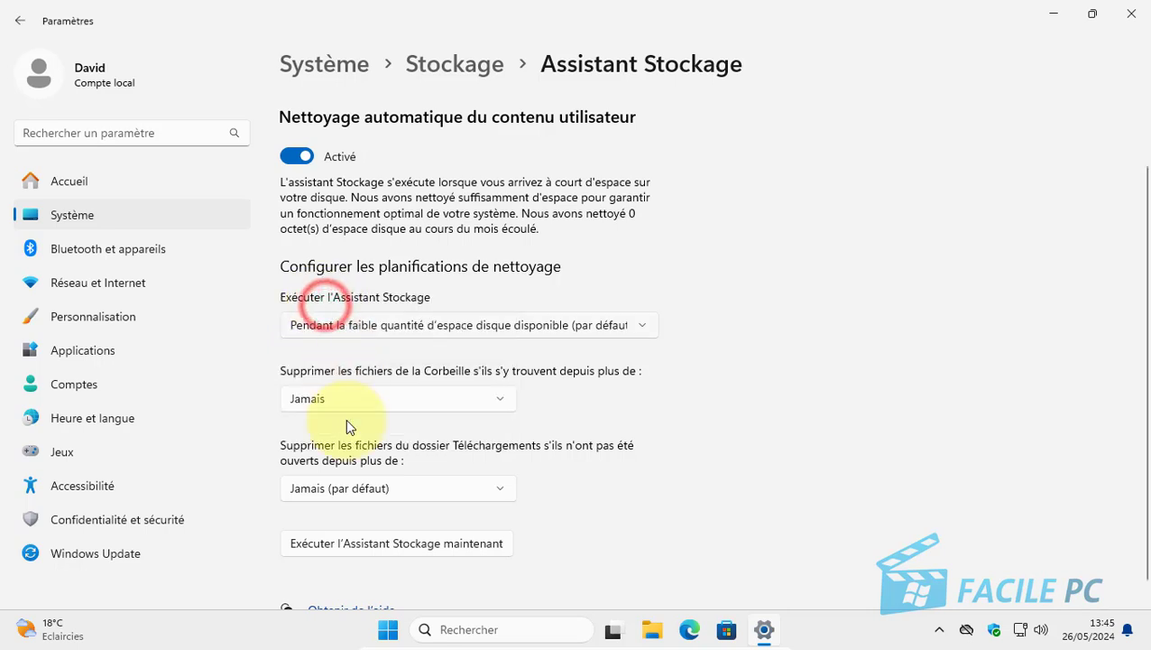
pyautogui.click(502, 401)
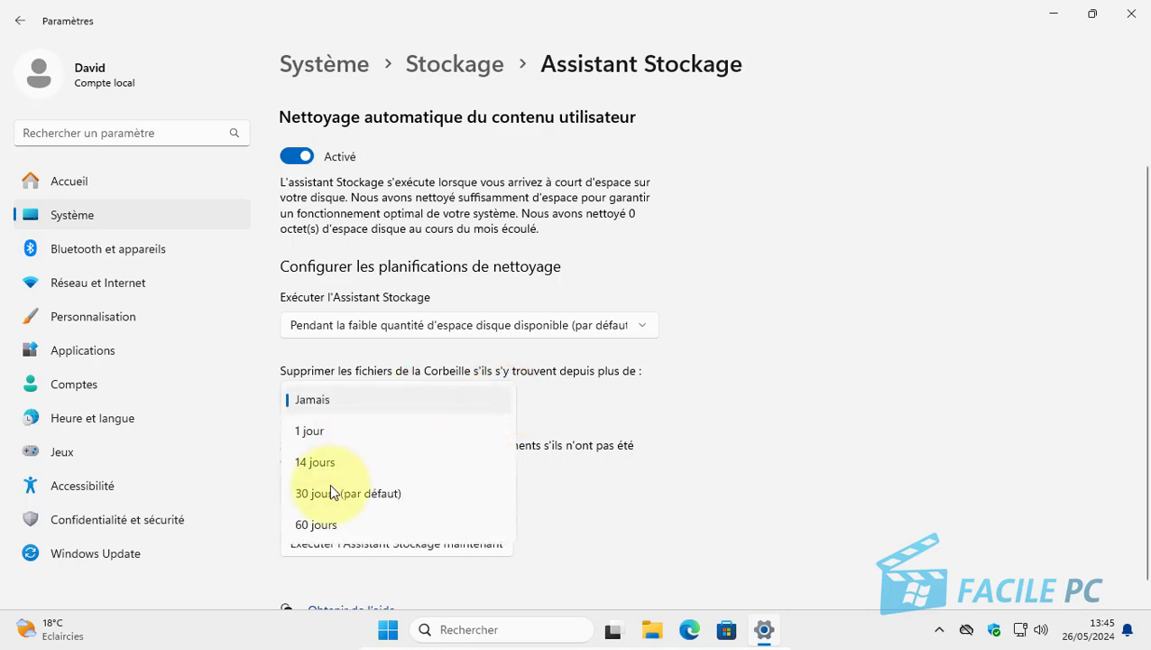
pyautogui.click(331, 495)
pyautogui.click(566, 405)
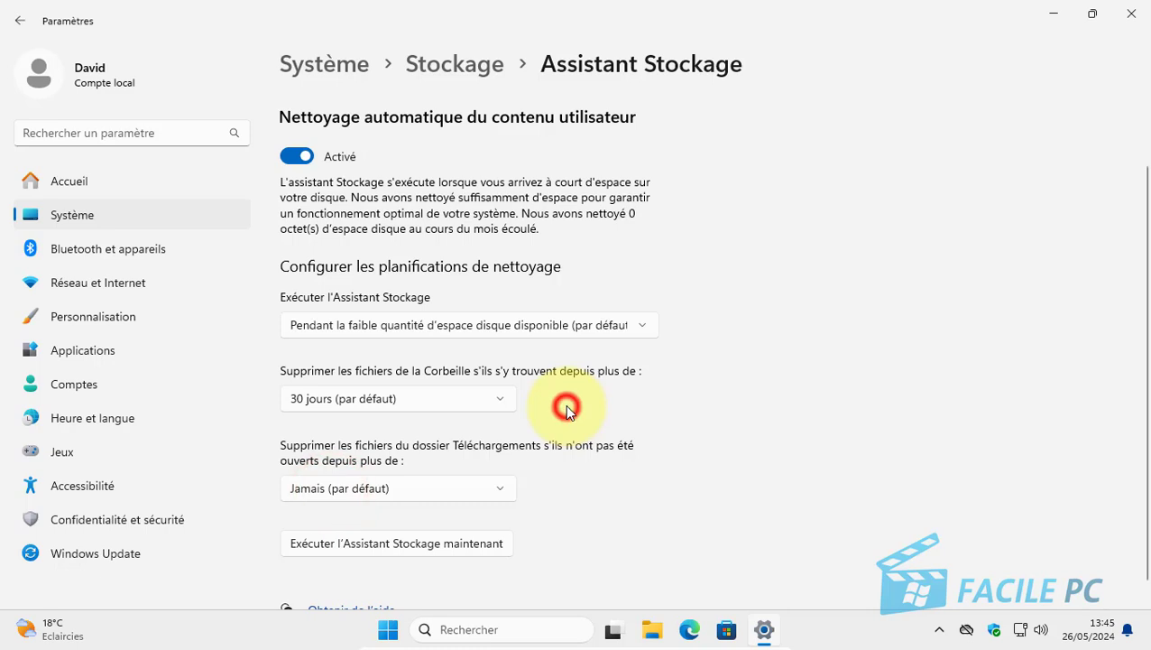
# Set Assistant Stockage to delete Téléchargements folder files that have not been opened for more than 30 jours.
pyautogui.scroll(-1, 576, 403)
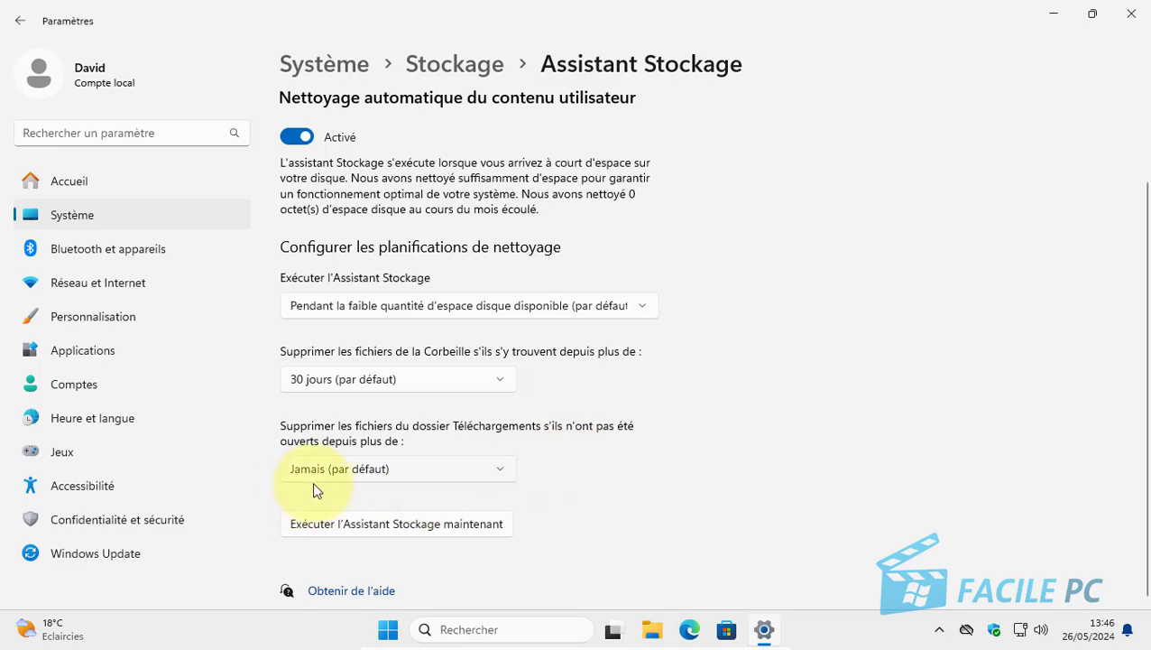
pyautogui.click(498, 463)
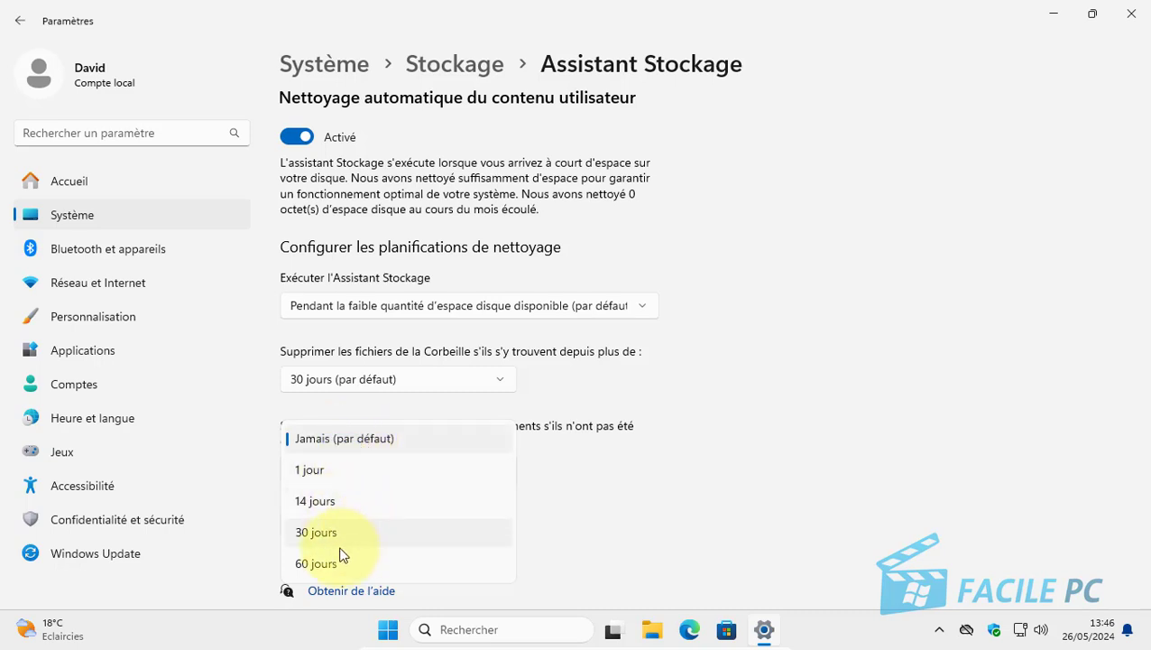
pyautogui.click(316, 533)
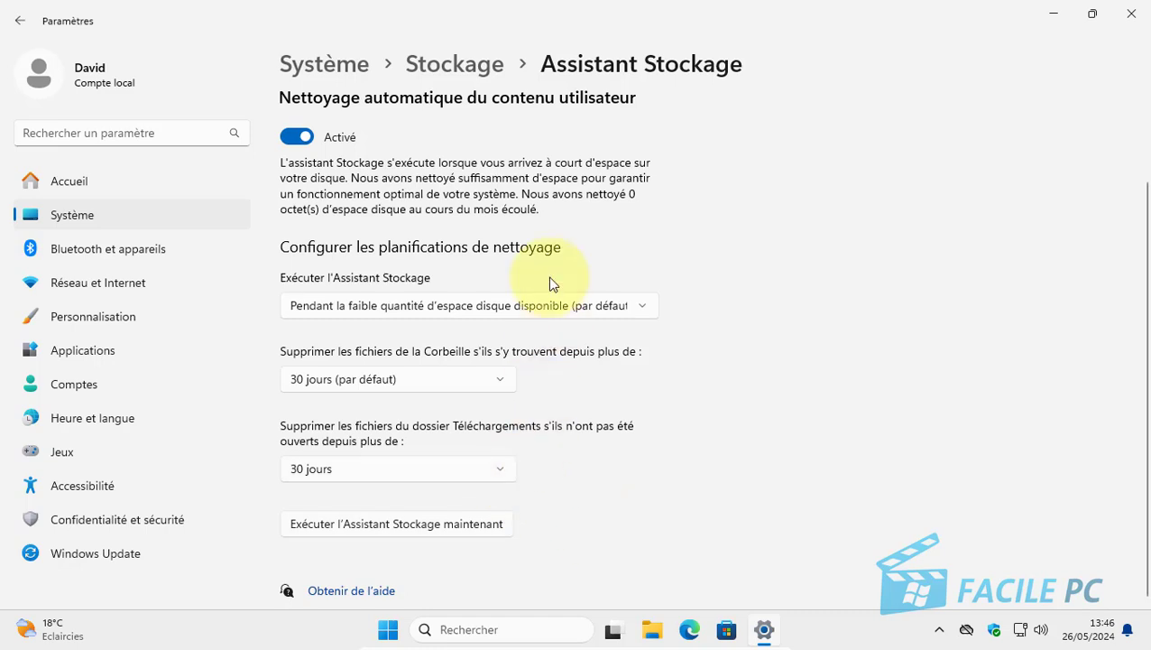
# Open Recommandations de nettoyage from the Stockage page and try selecting Téléchargements for cleanup, leaving it unselected.
pyautogui.click(468, 69)
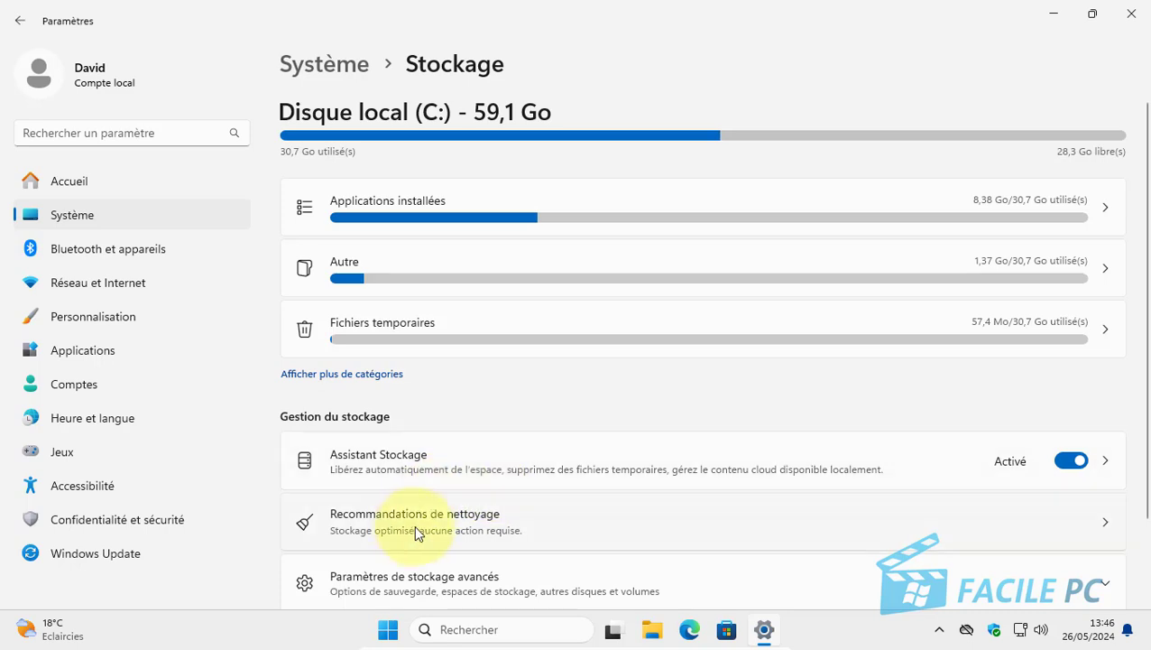
pyautogui.click(447, 514)
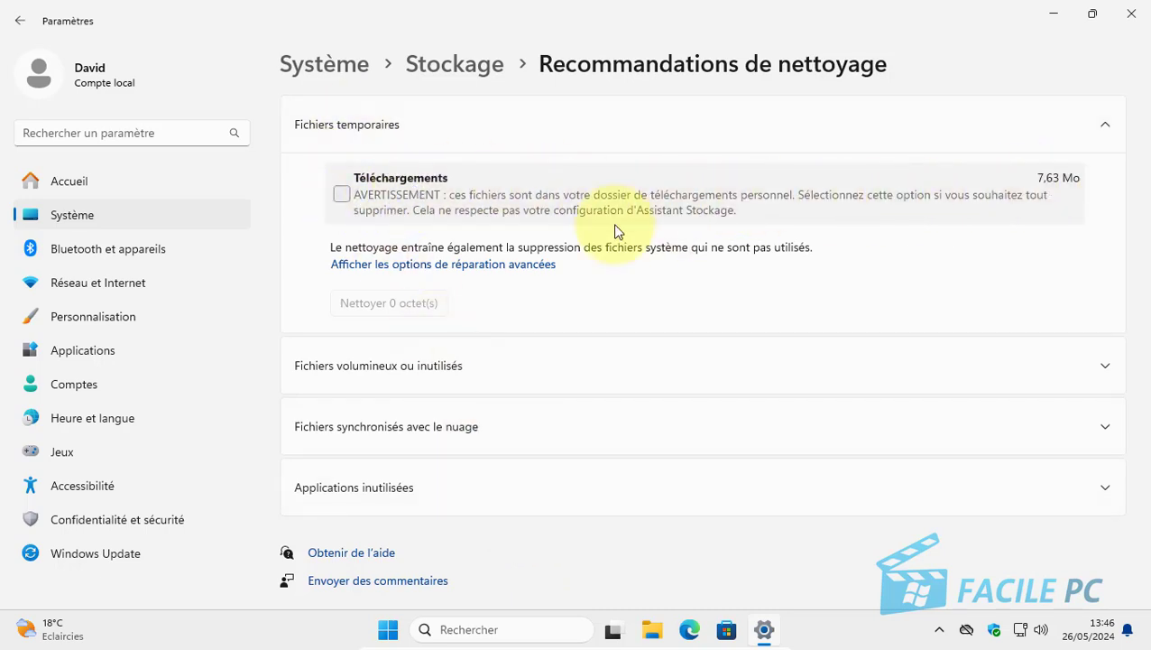
pyautogui.click(342, 195)
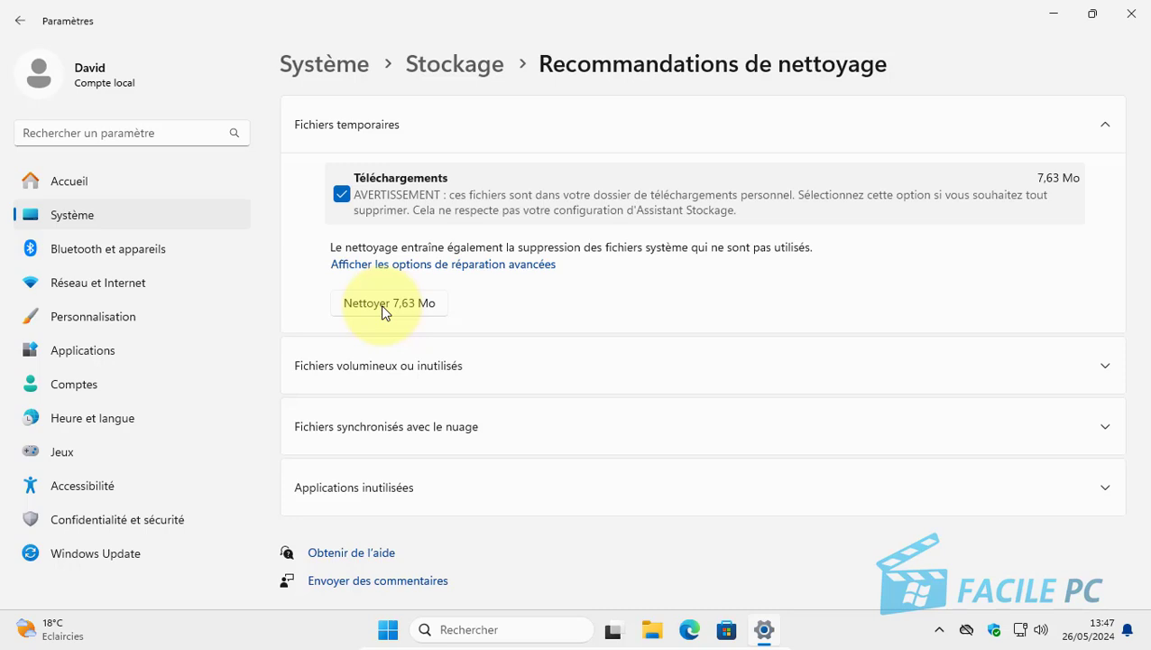
pyautogui.click(342, 195)
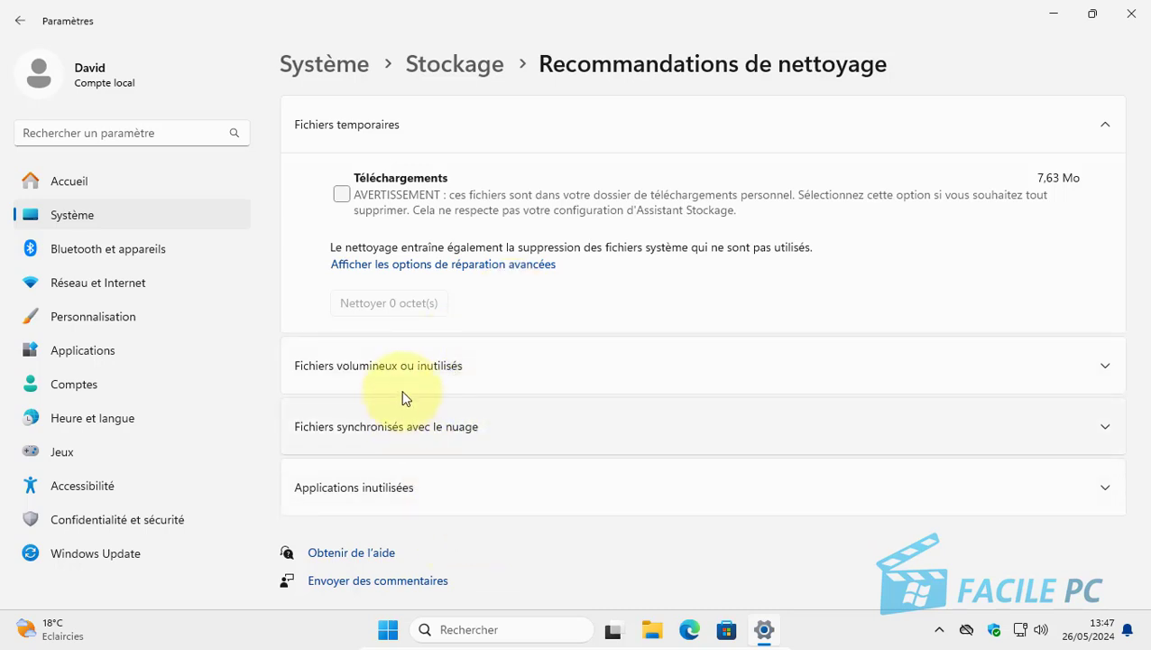
# Examine the cleanup recommendations for Fichiers volumineux ou inutilisés, Fichiers synchronisés avec le nuage and Applications inutilisées.
pyautogui.click(341, 374)
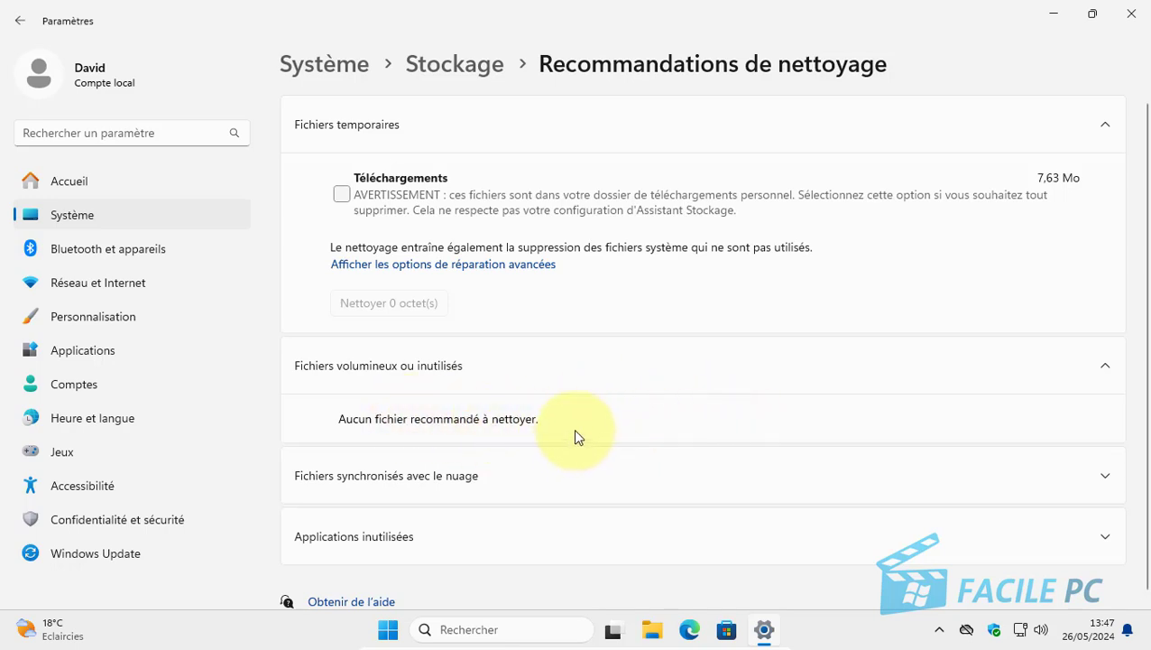
pyautogui.click(397, 483)
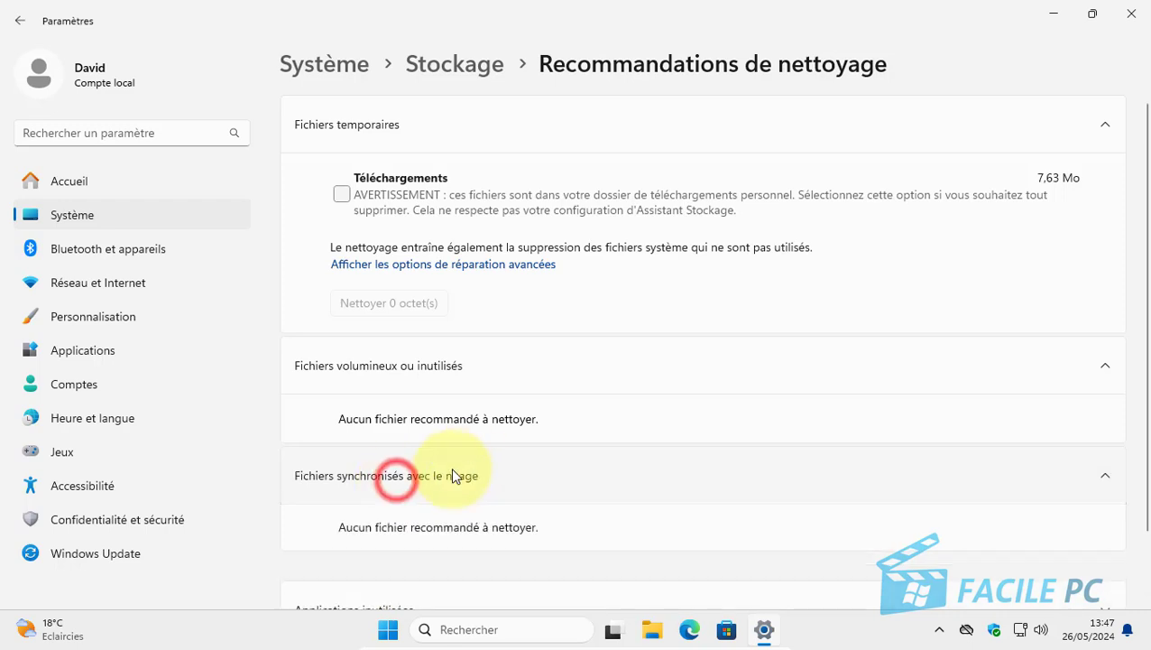
pyautogui.scroll(-2, 431, 480)
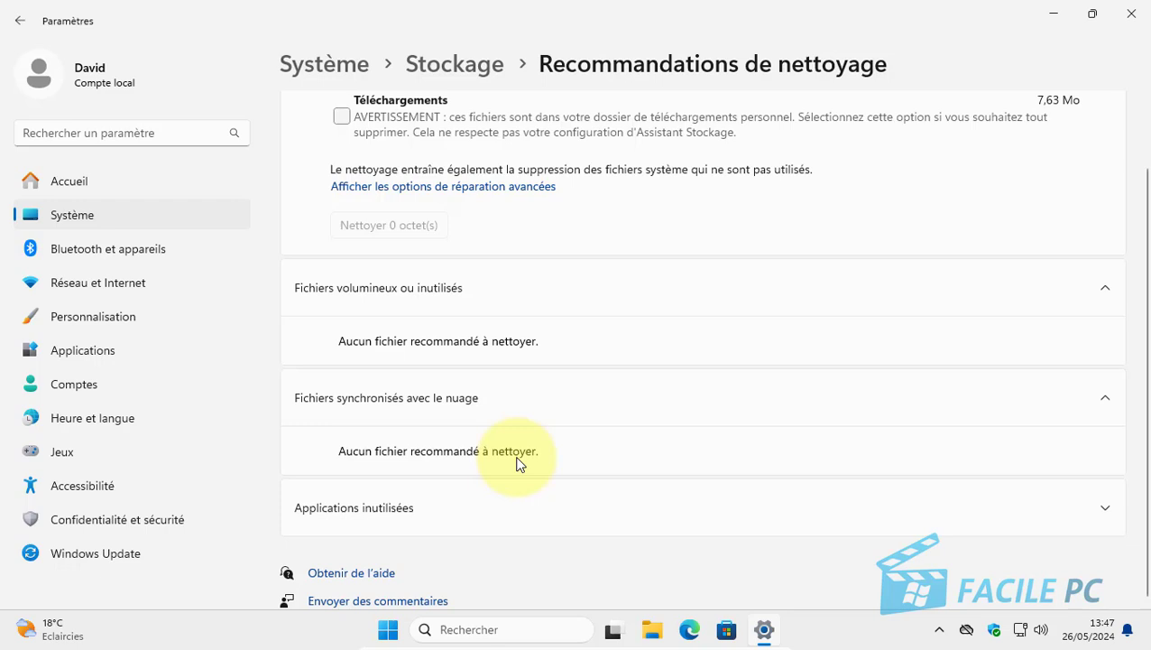
pyautogui.click(429, 510)
pyautogui.scroll(-1, 594, 521)
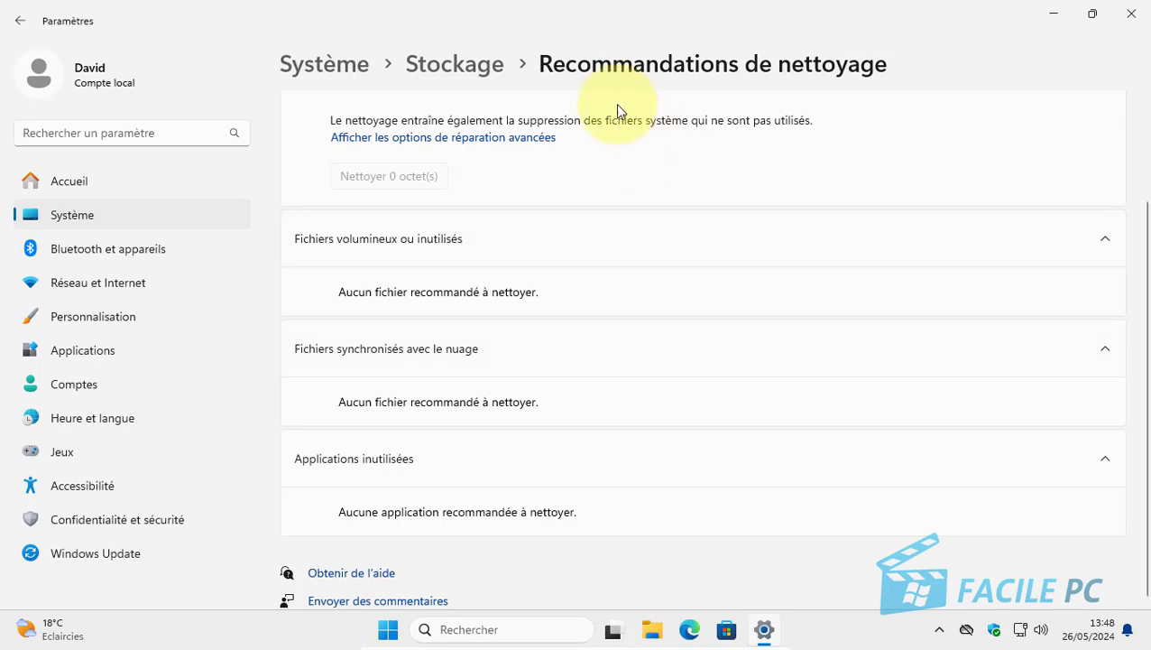
# Return to the Stockage page and close the settings window to get back to the desktop.
pyautogui.click(453, 68)
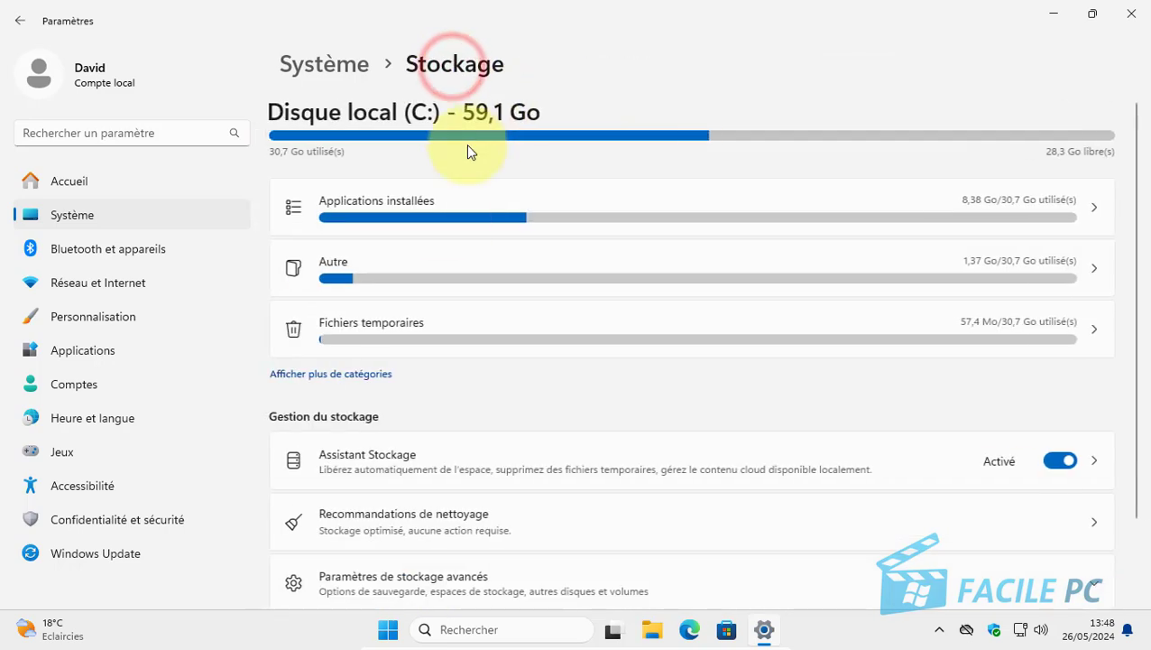
pyautogui.scroll(-2, 506, 440)
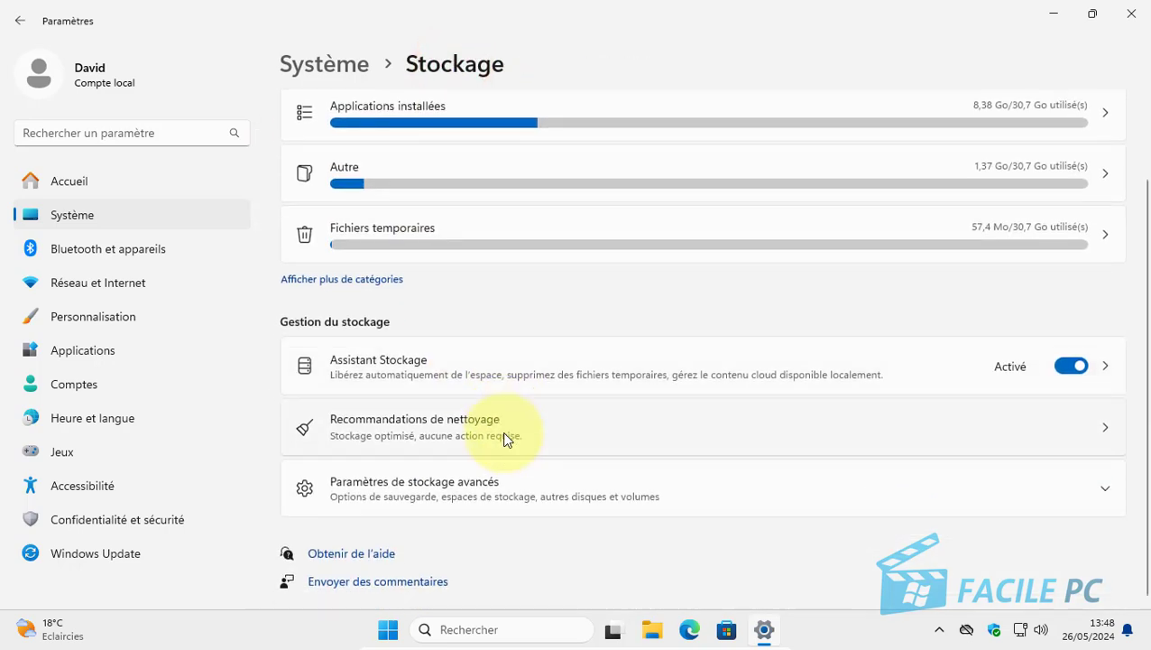
pyautogui.scroll(2, 566, 377)
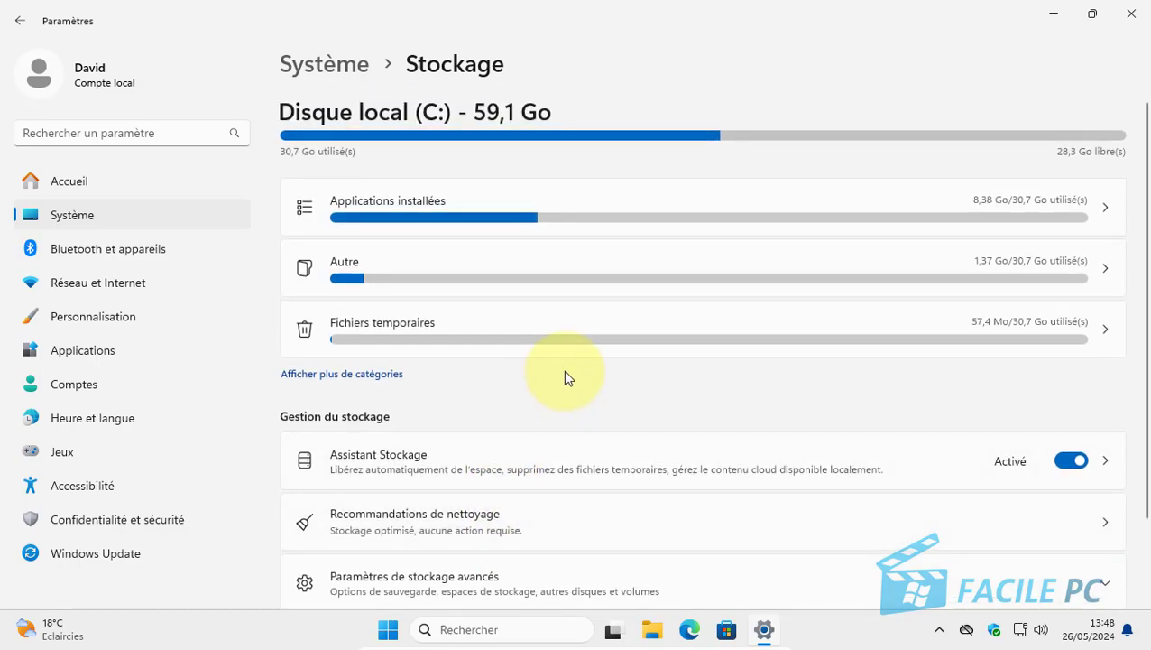
pyautogui.click(1123, 15)
pyautogui.click(545, 324)
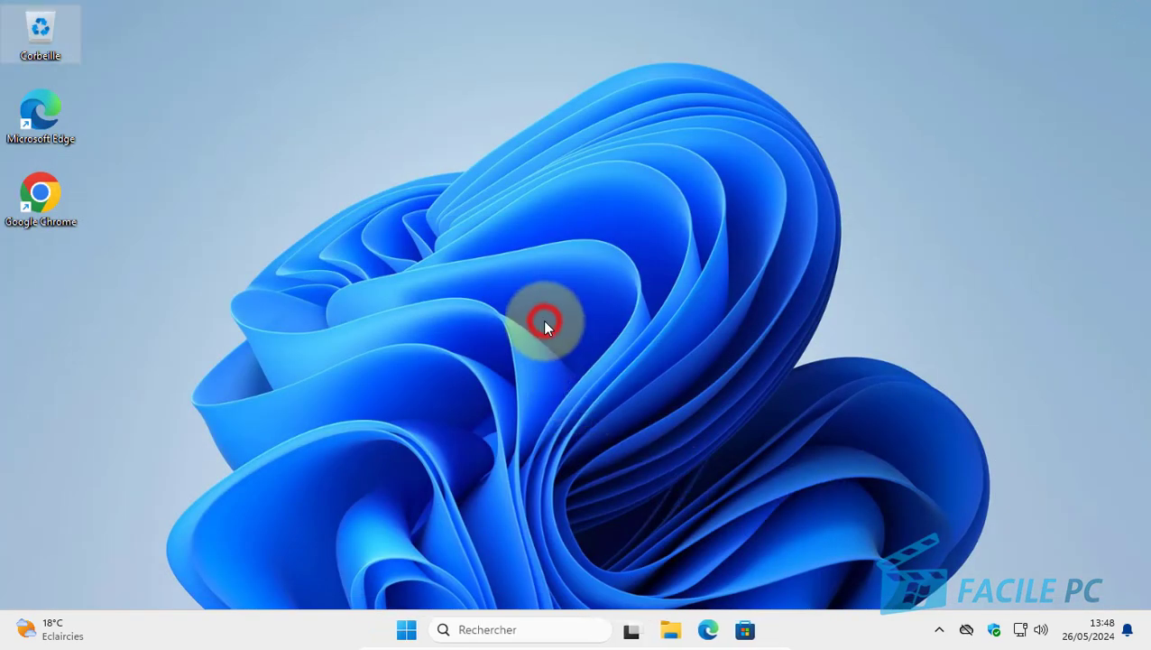